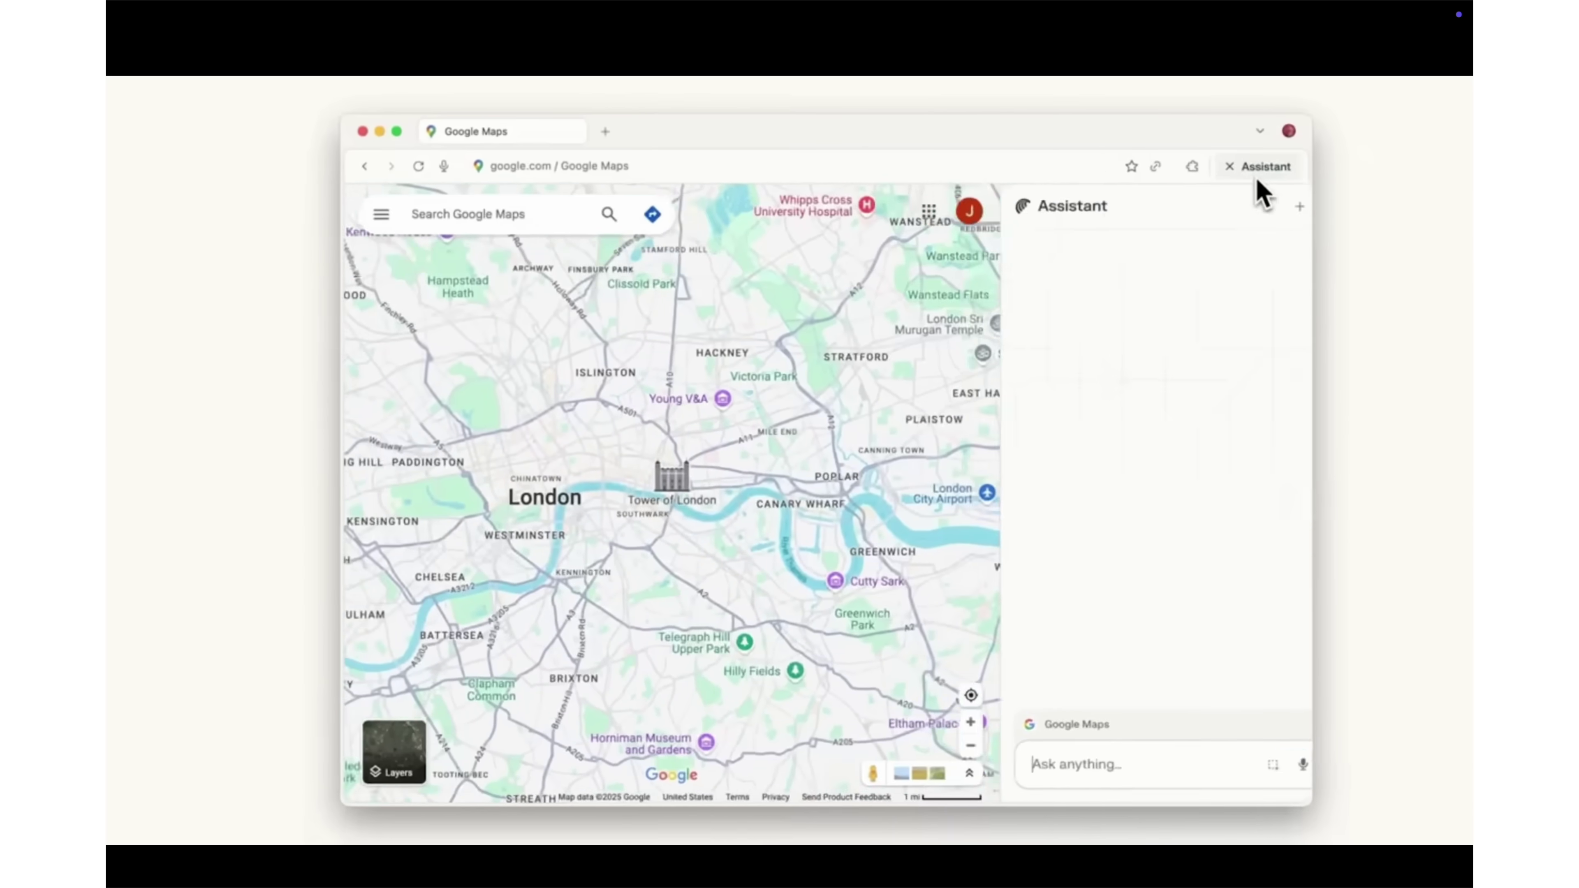
Ask the assistant for a walking route from the Tower of London to the top 5 tourist spots
{"action": "type", "text": "Start from the Tower of London on this map."}
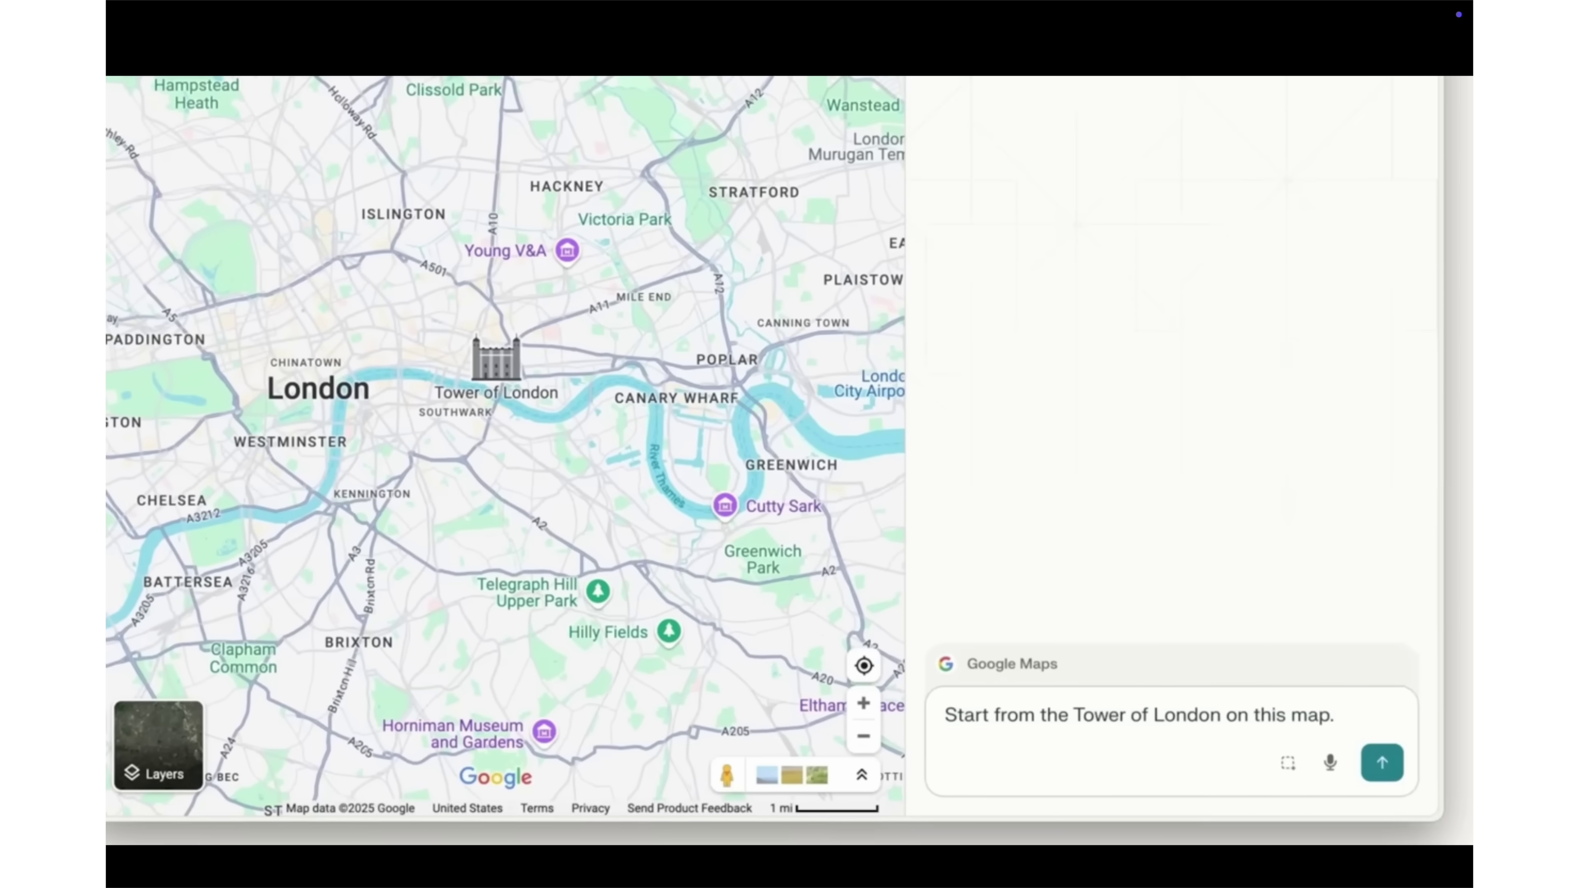
{"action": "type", "text": " Create a walking route to visit the top 5 major tourist locations. "}
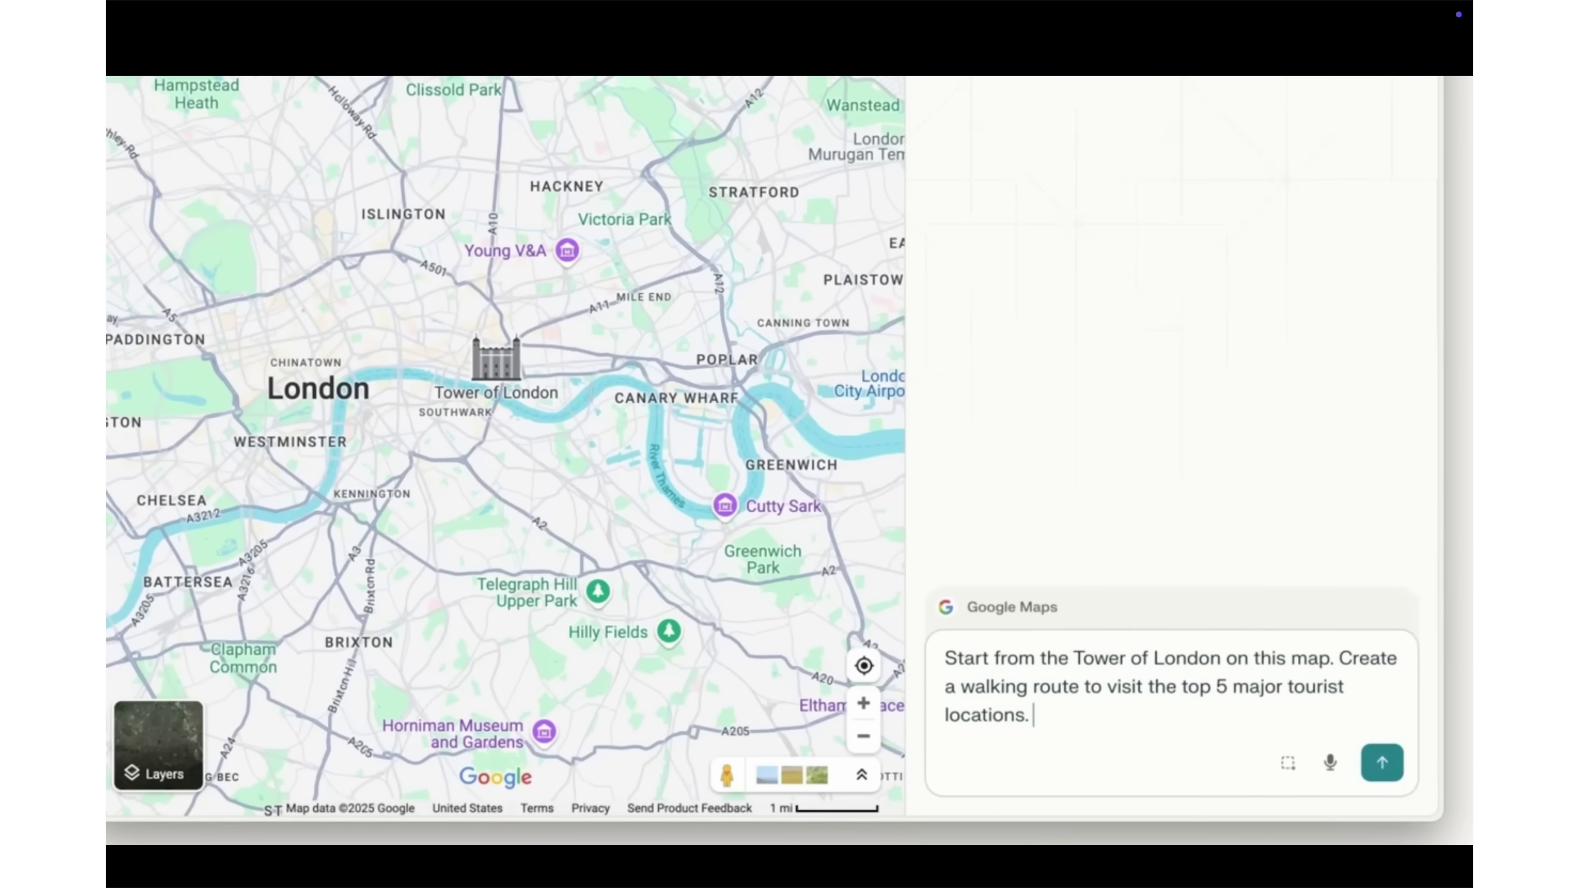
{"action": "type", "text": "Apply to this map"}
{"action": "key", "text": "Return"}
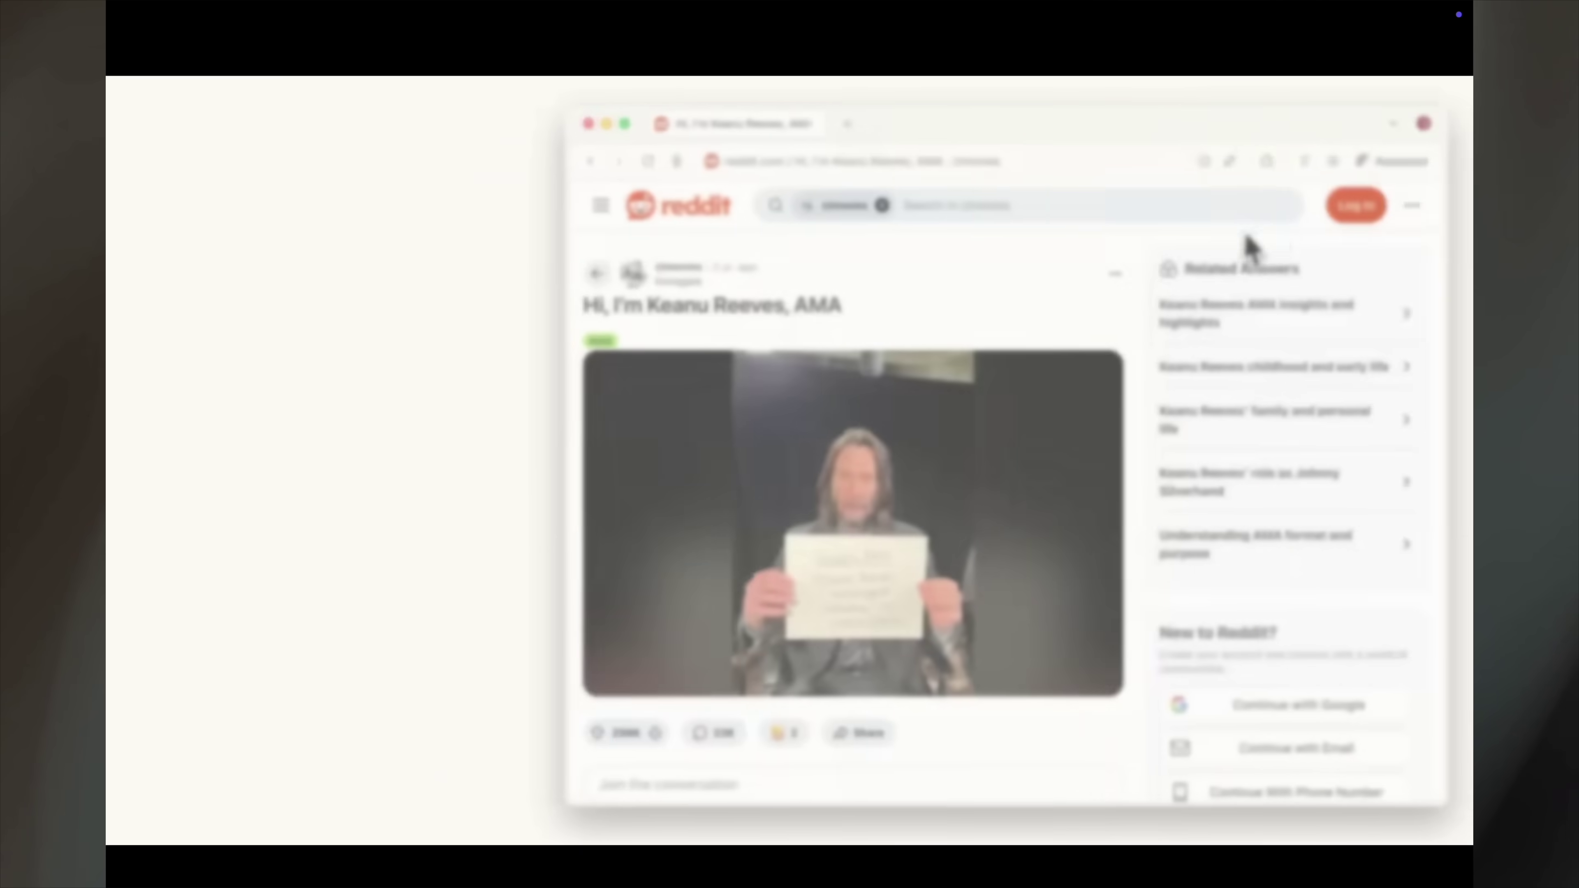
Ask the assistant beside the Reddit page to 'Summarize all the answers in this AMA'
{"action": "left_click", "coordinate": [1392, 163]}
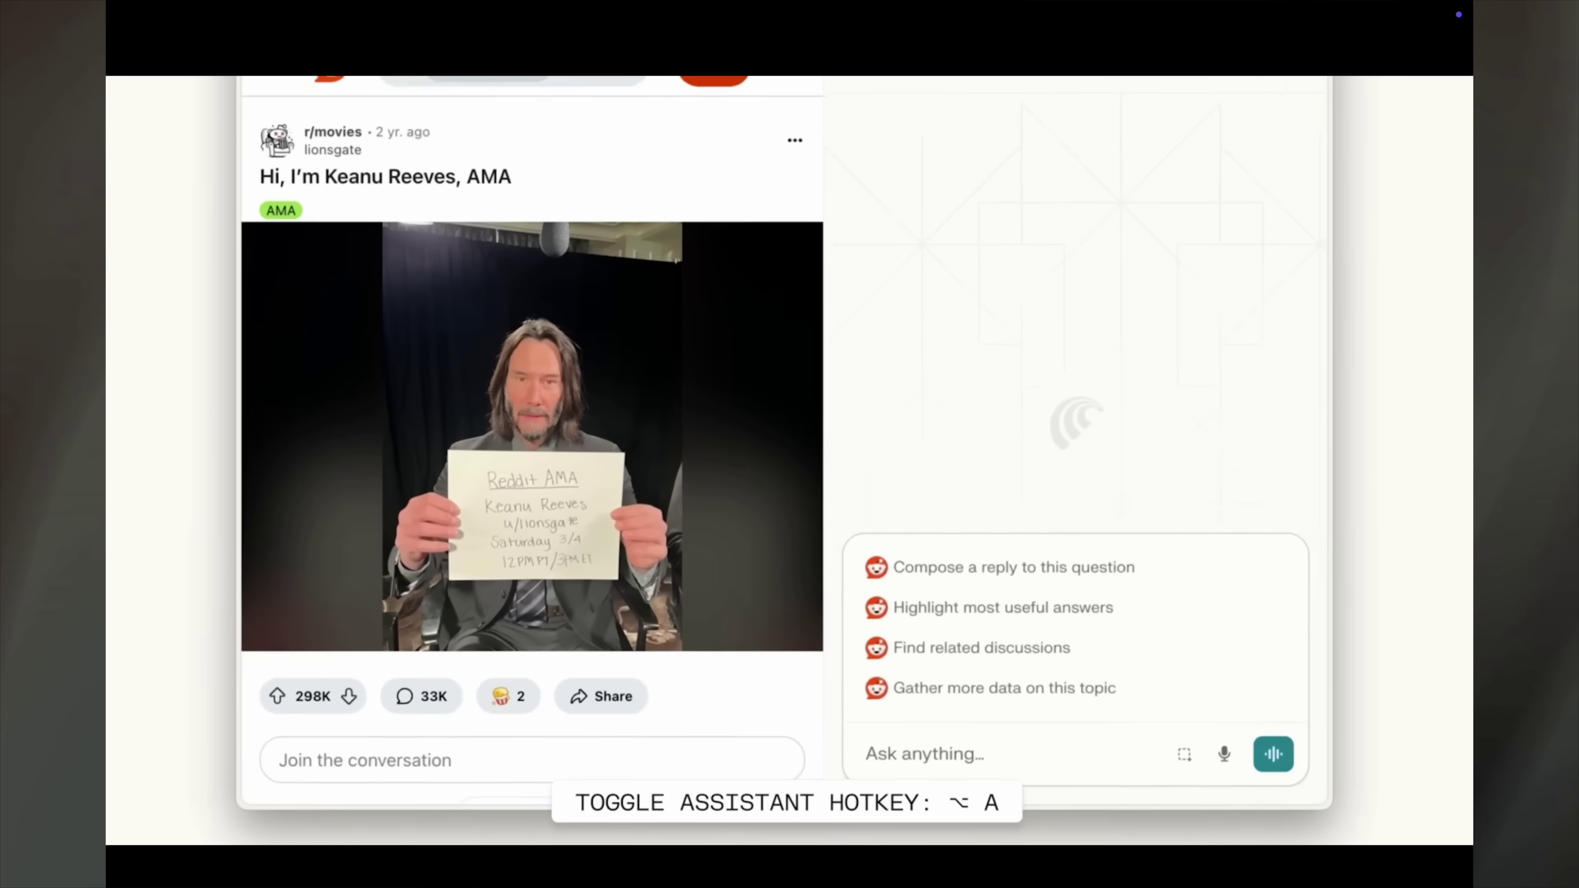
{"action": "type", "text": "Summarize all the answers in this AMA"}
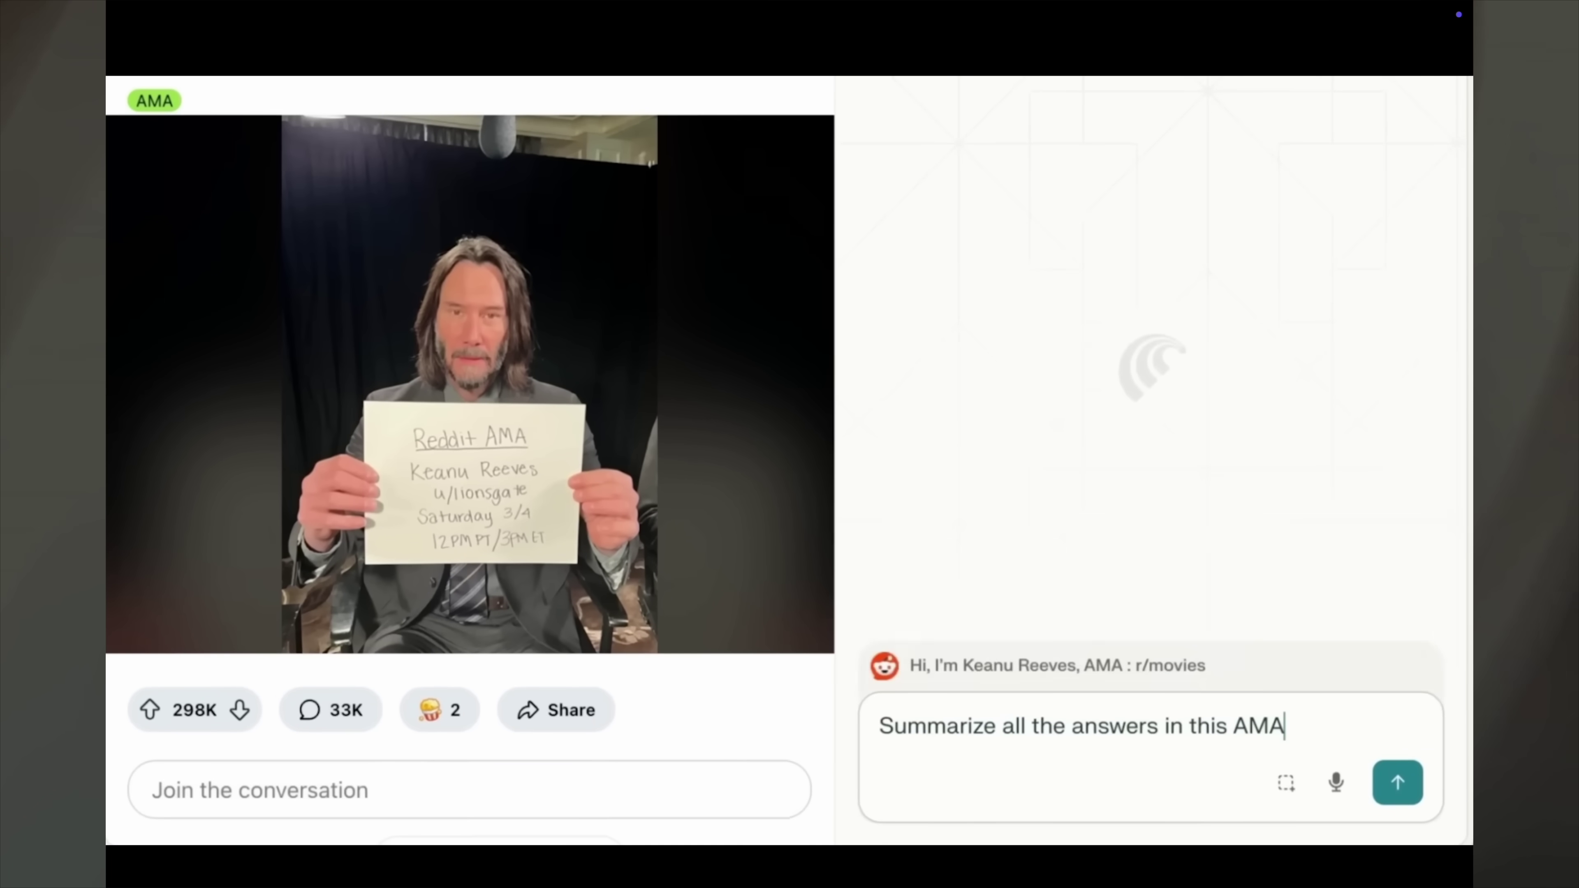
{"action": "key", "text": "Return"}
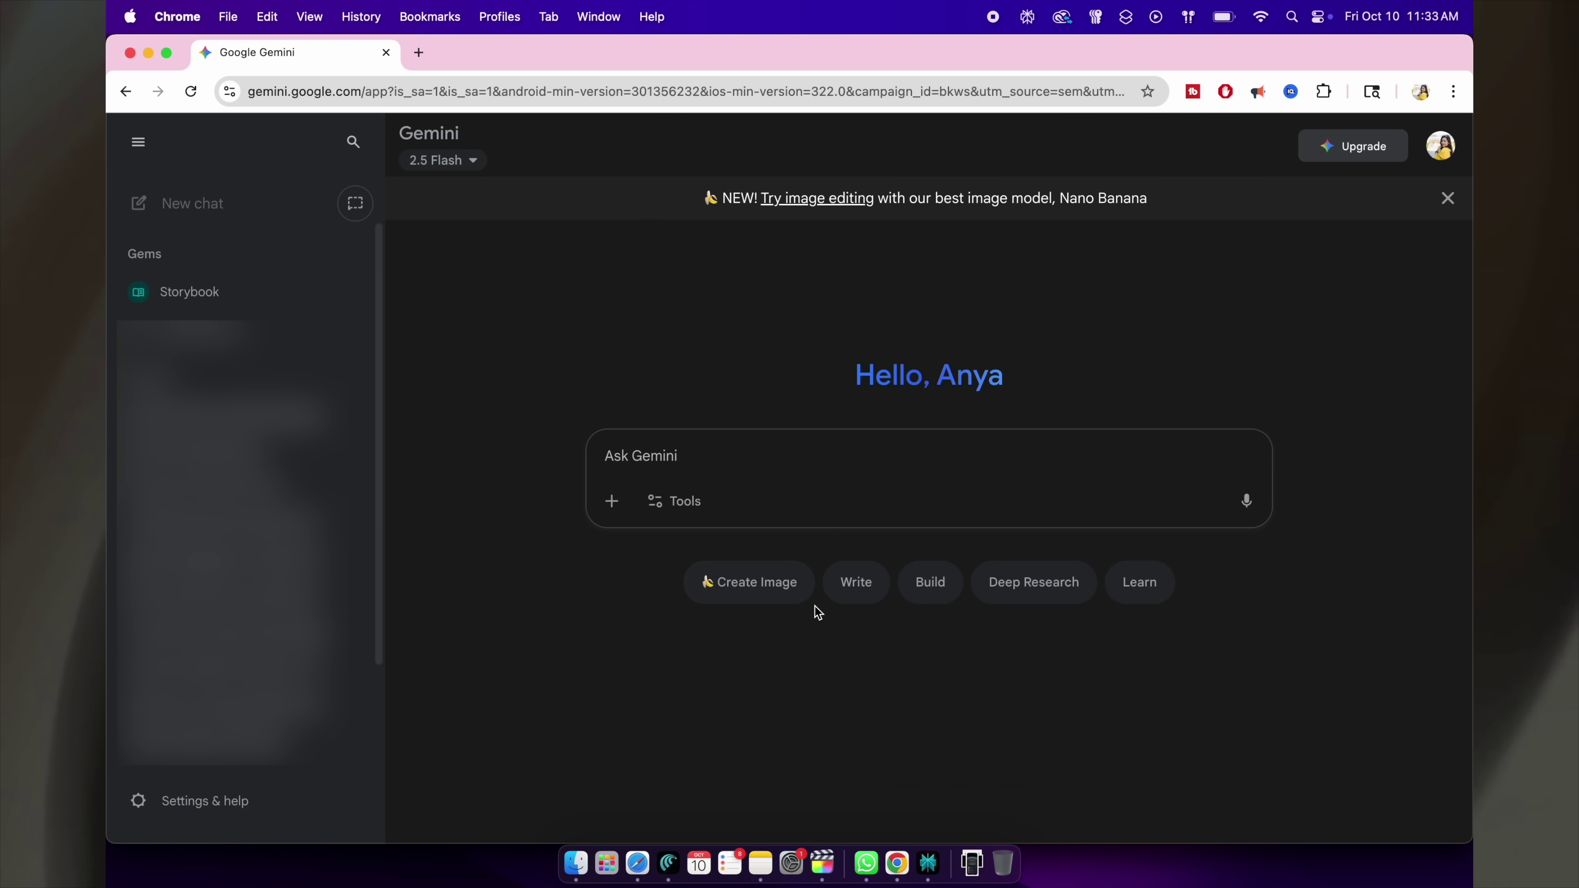
Switch Gemini to image creation and pick the 'Create an image of me as a superhero' suggestion
{"action": "left_click", "coordinate": [788, 595]}
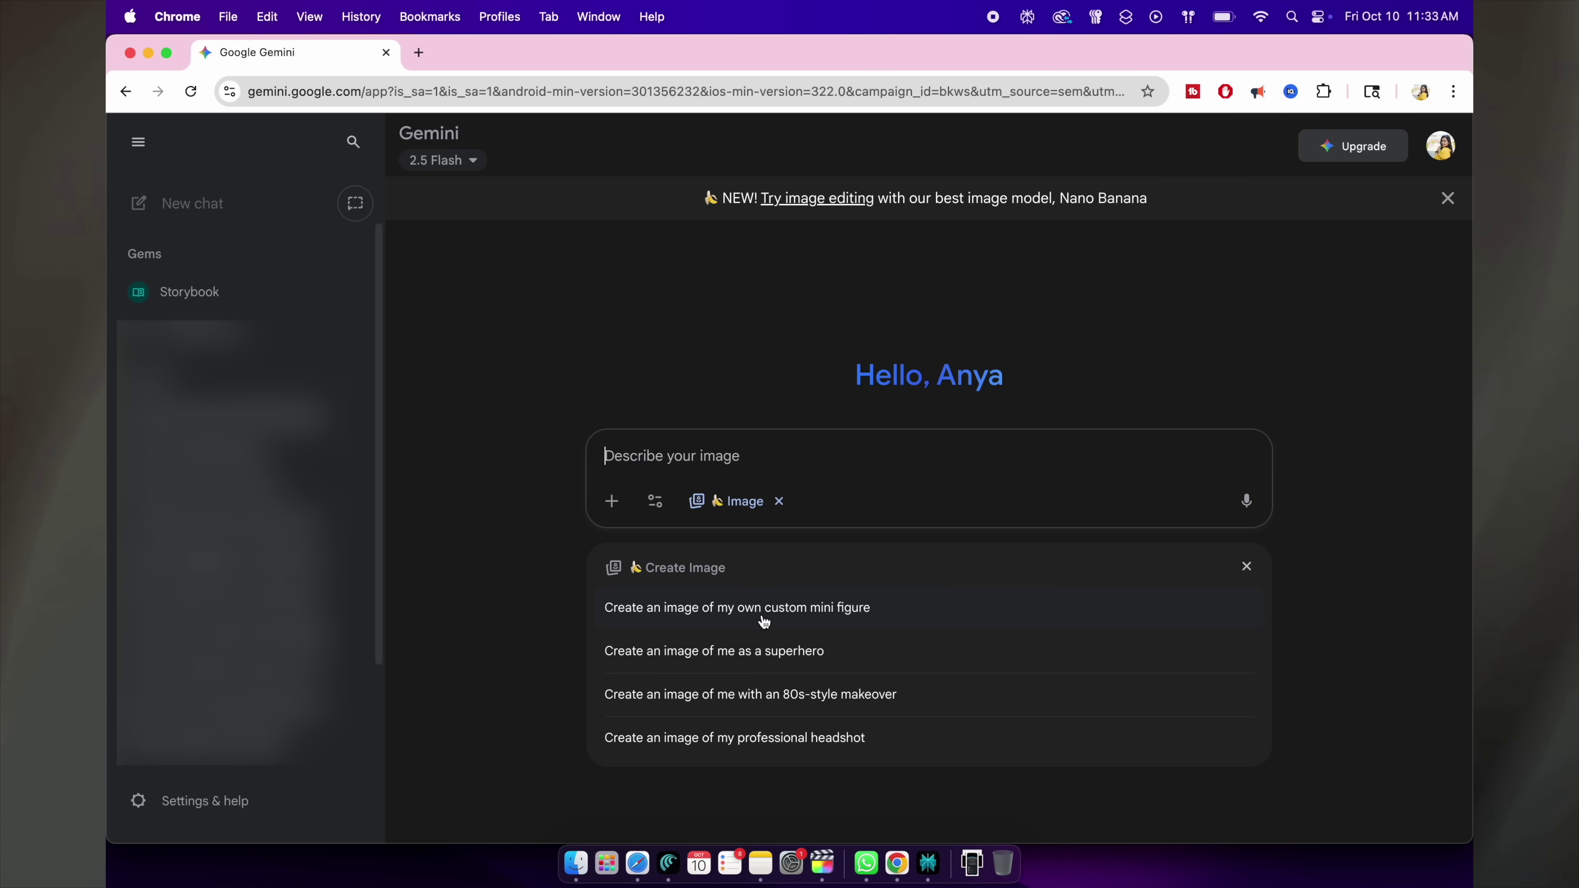
{"action": "left_click", "coordinate": [745, 649]}
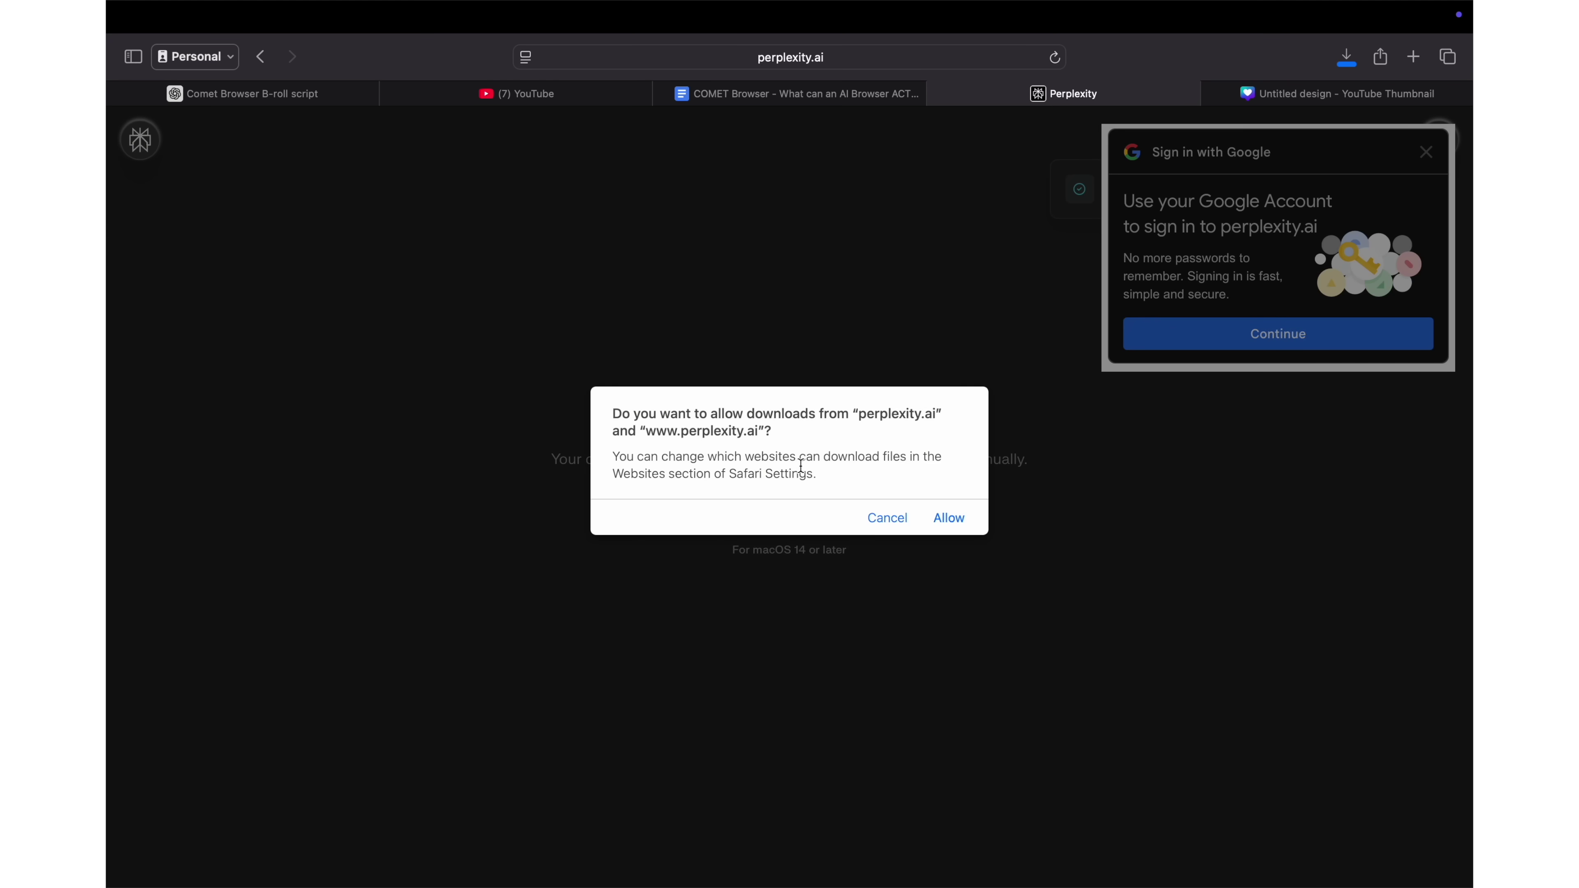
Allow downloads from perplexity.ai in Safari's permission prompt
{"action": "left_click", "coordinate": [951, 520]}
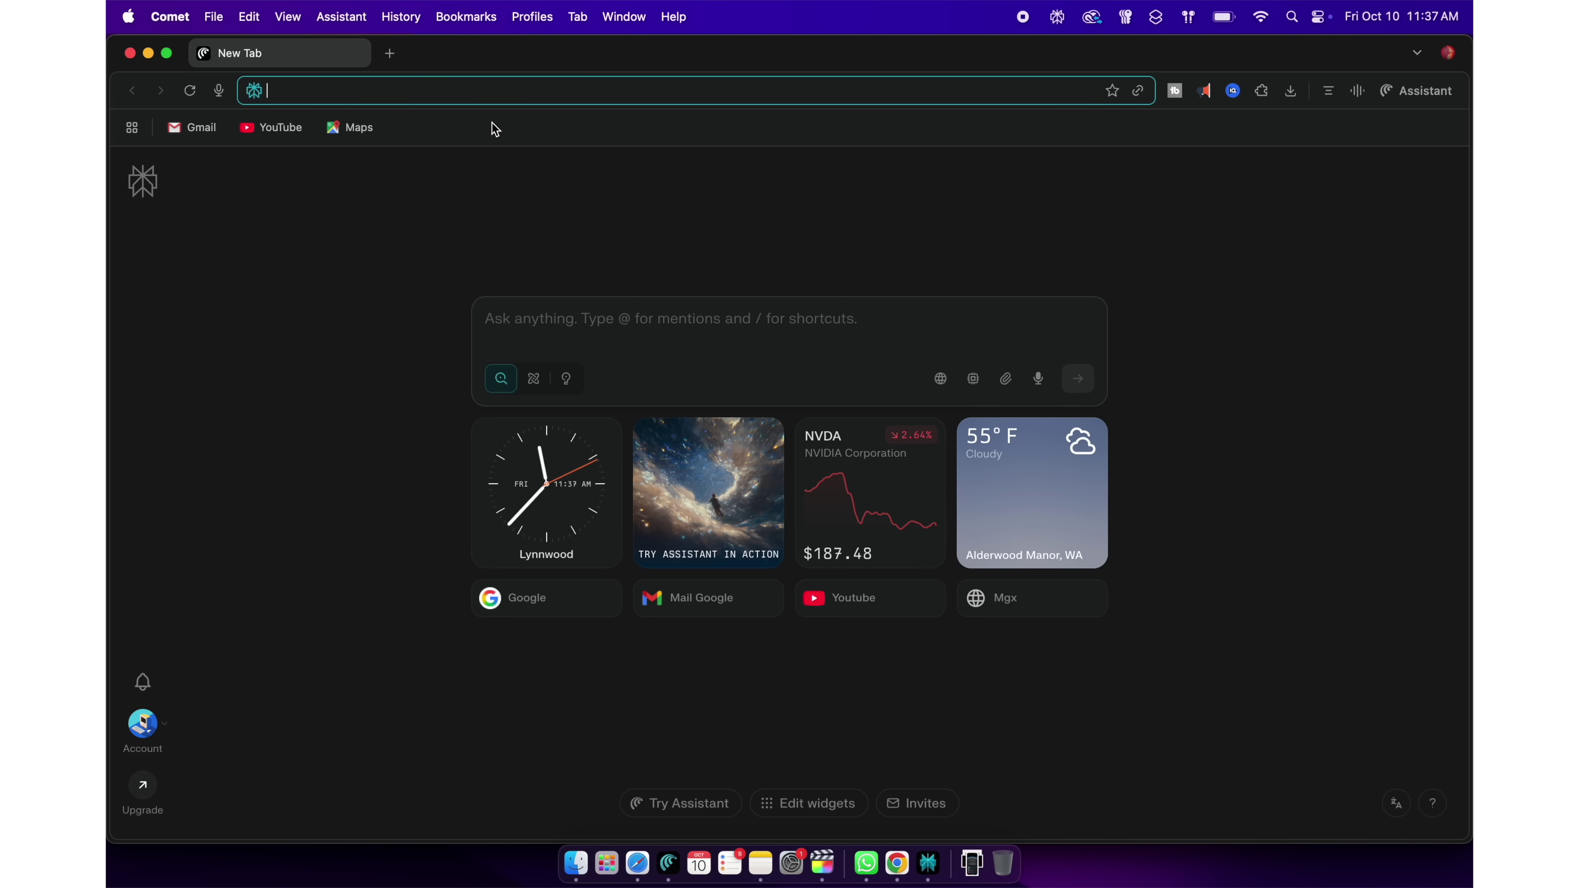
{"action": "type", "text": "www."}
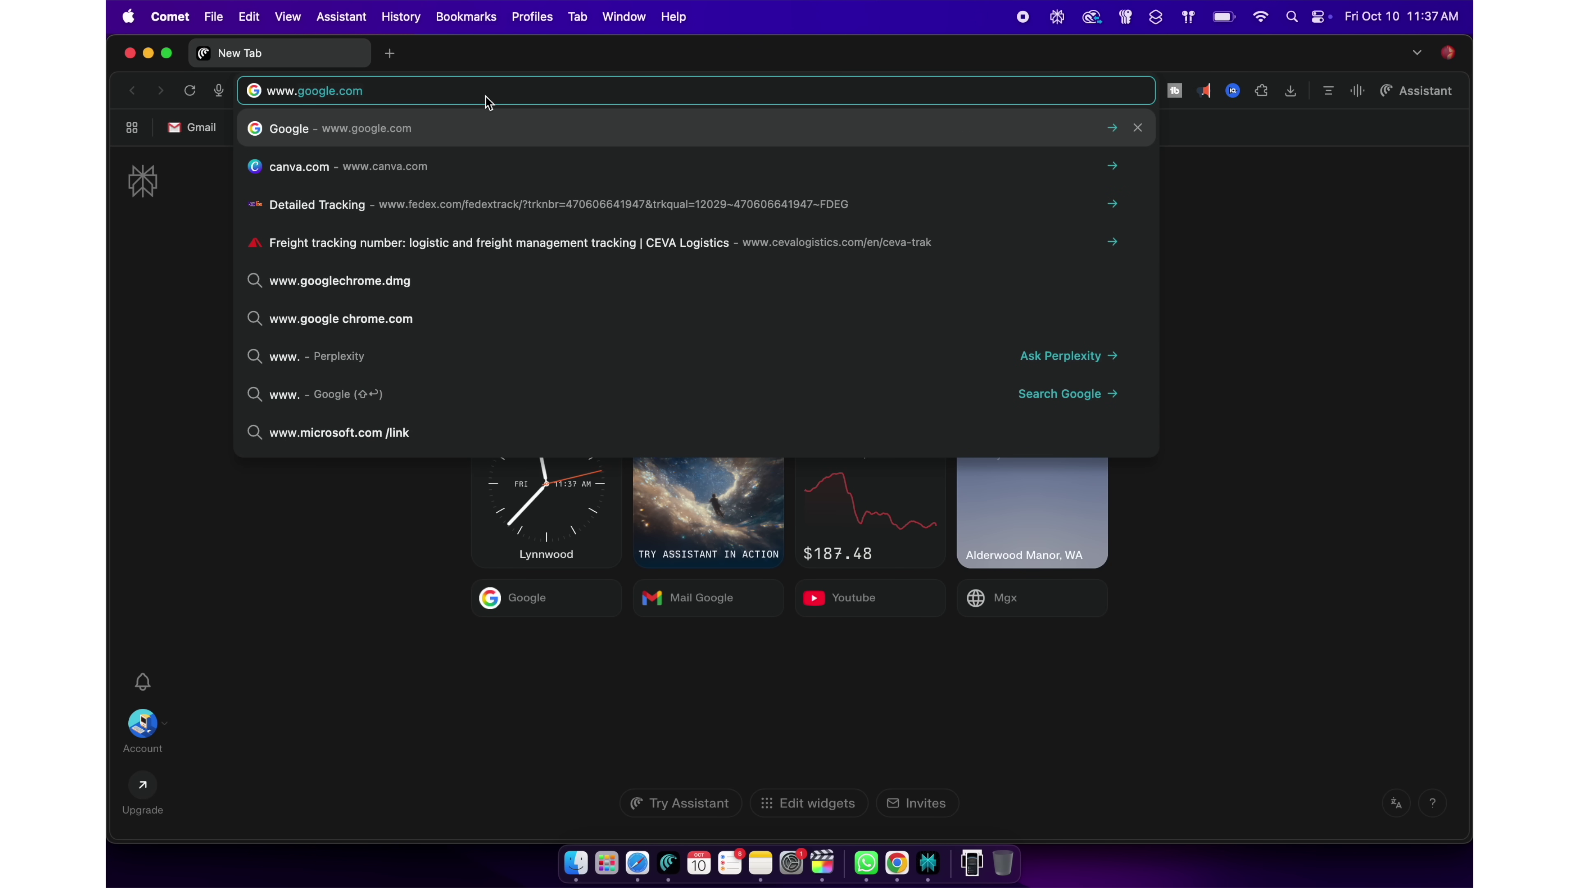
{"action": "key", "text": "Return"}
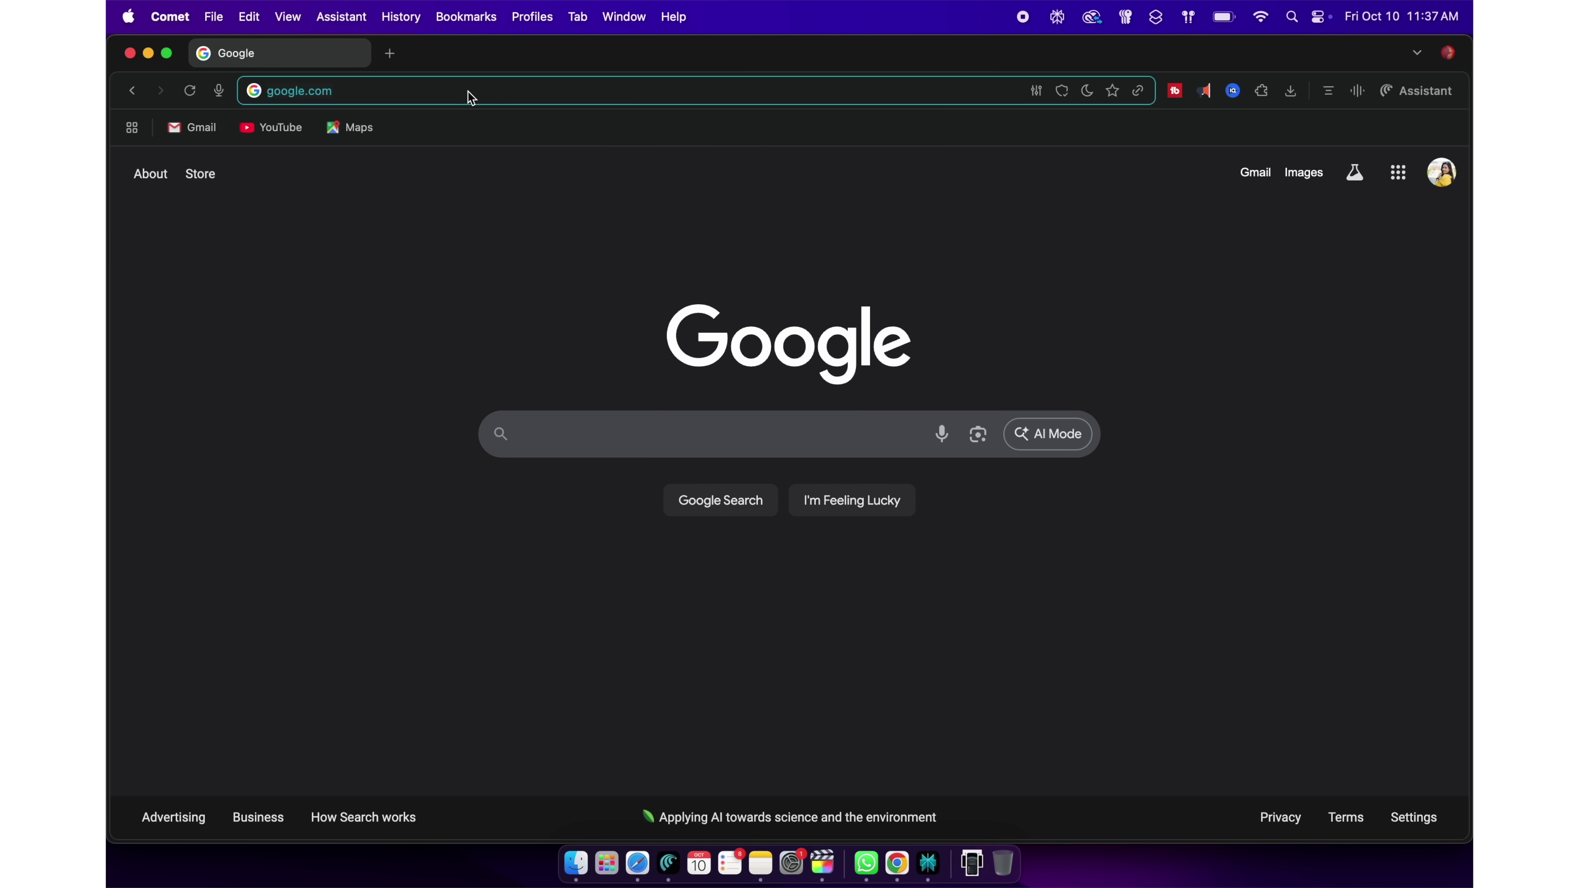
{"action": "type", "text": "rest"}
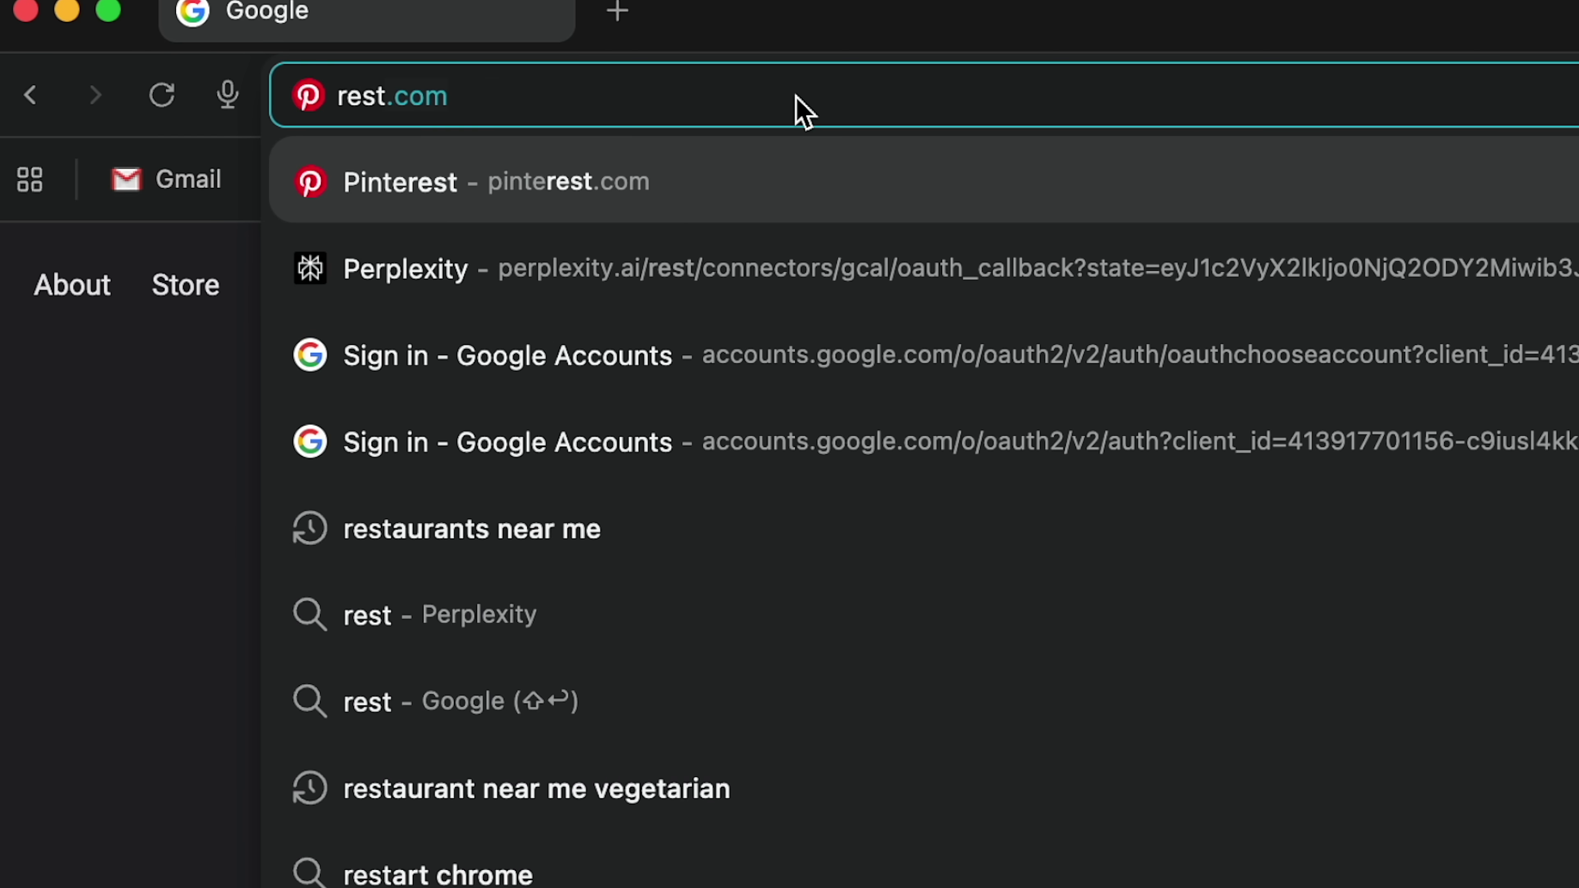
{"action": "type", "text": "aurants near"}
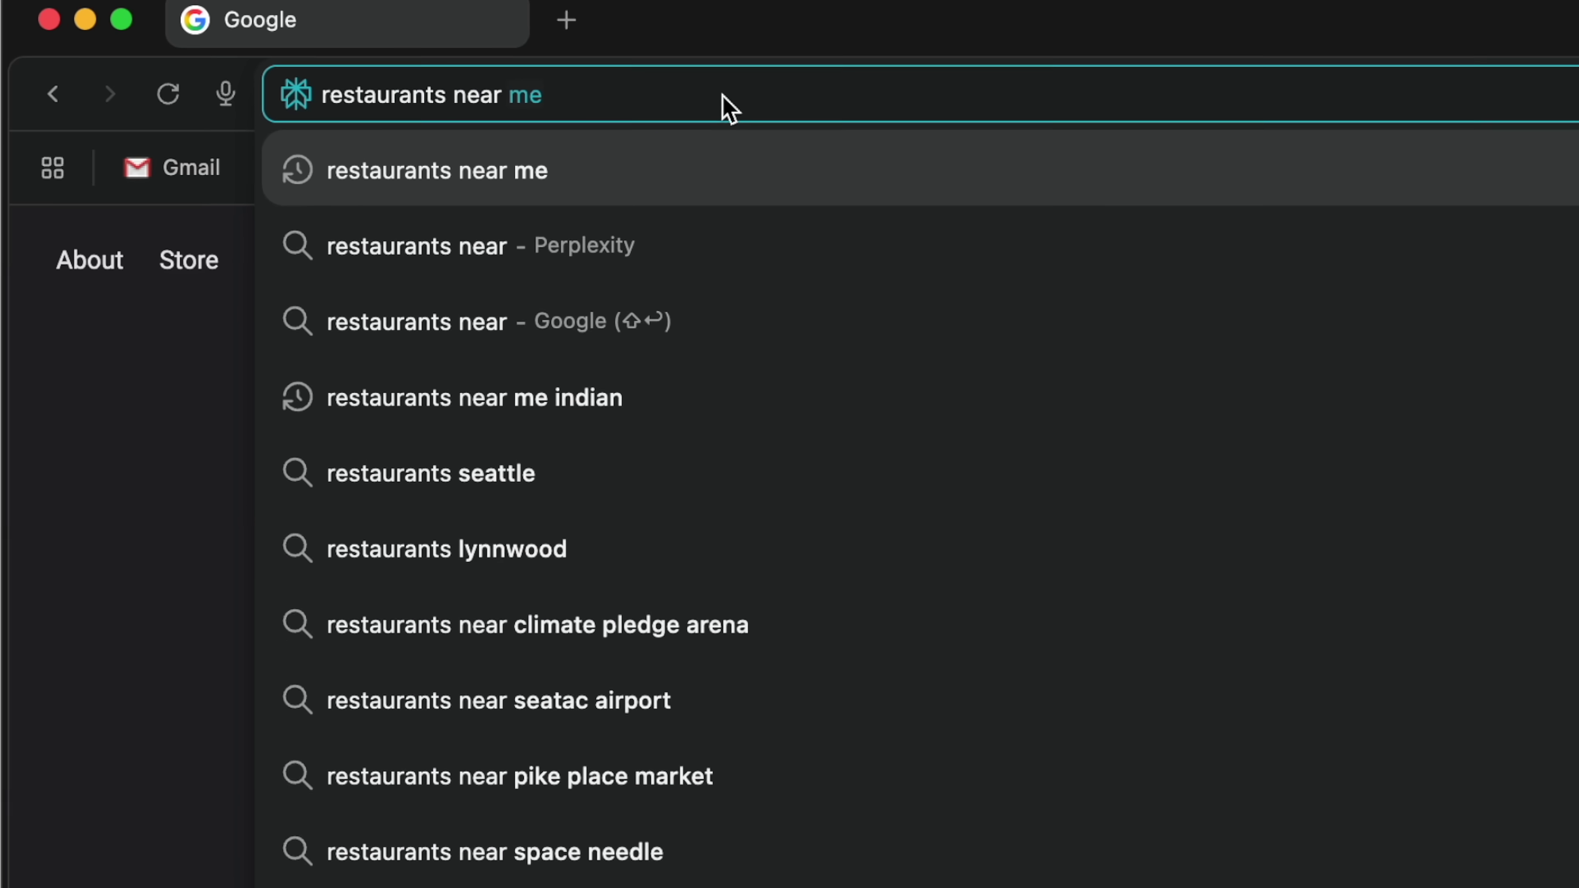
Run the 'restaurants near me' search to get Perplexity's Lynnwood, WA restaurant picks
{"action": "key", "text": "Return"}
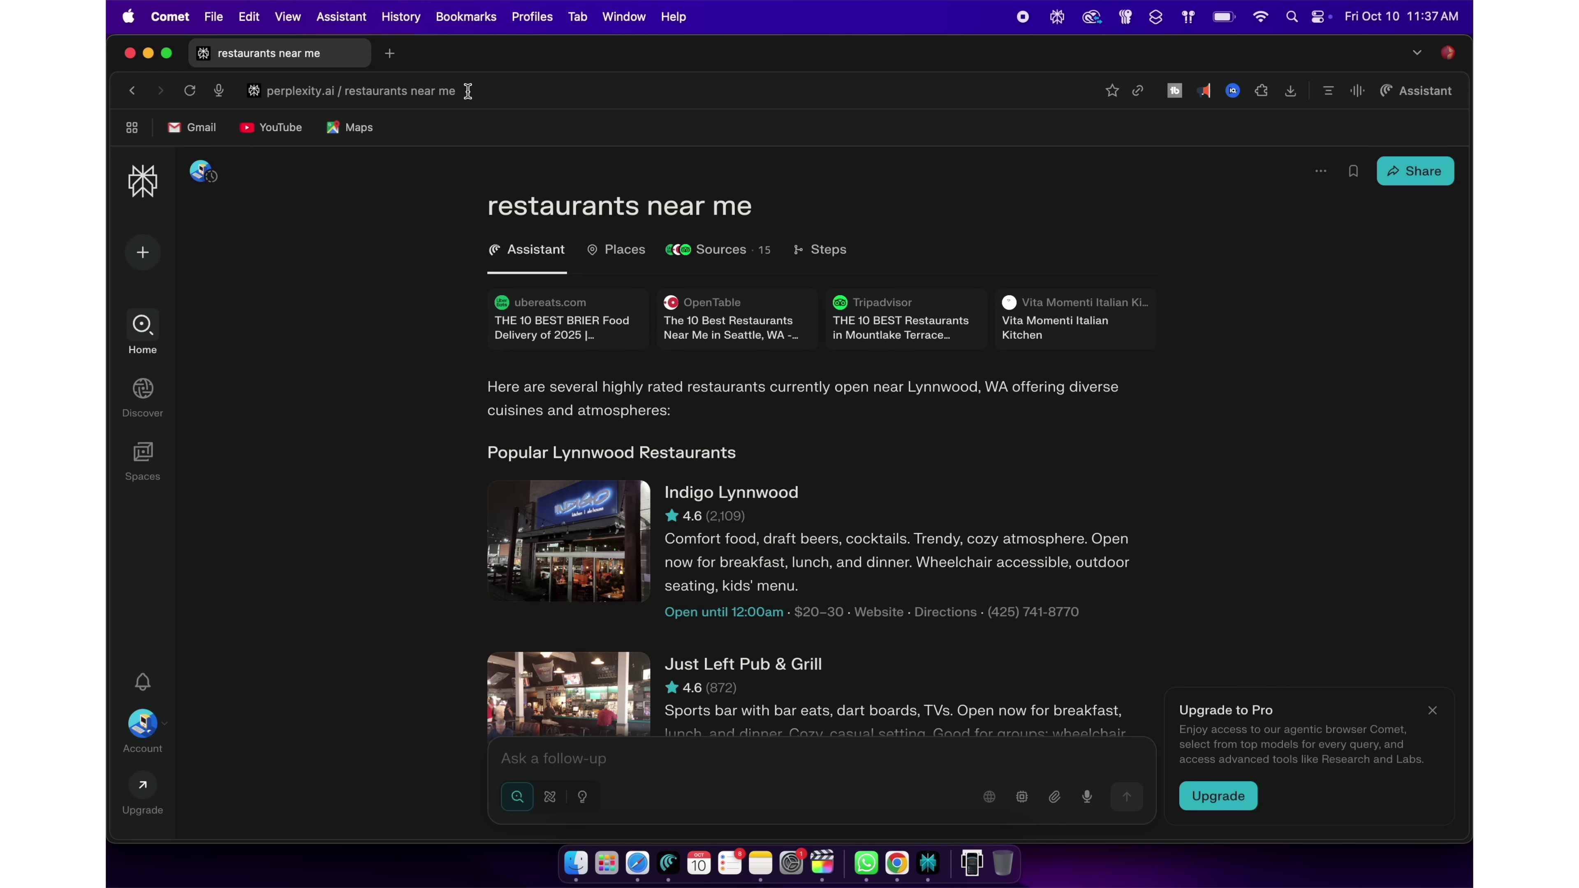
{"action": "left_click", "coordinate": [468, 92]}
Query nearby 4+ rated Indian restaurants open until 9pm serving paneer tikka masala, and review the answer
{"action": "type", "text": "indian restaurants nea"}
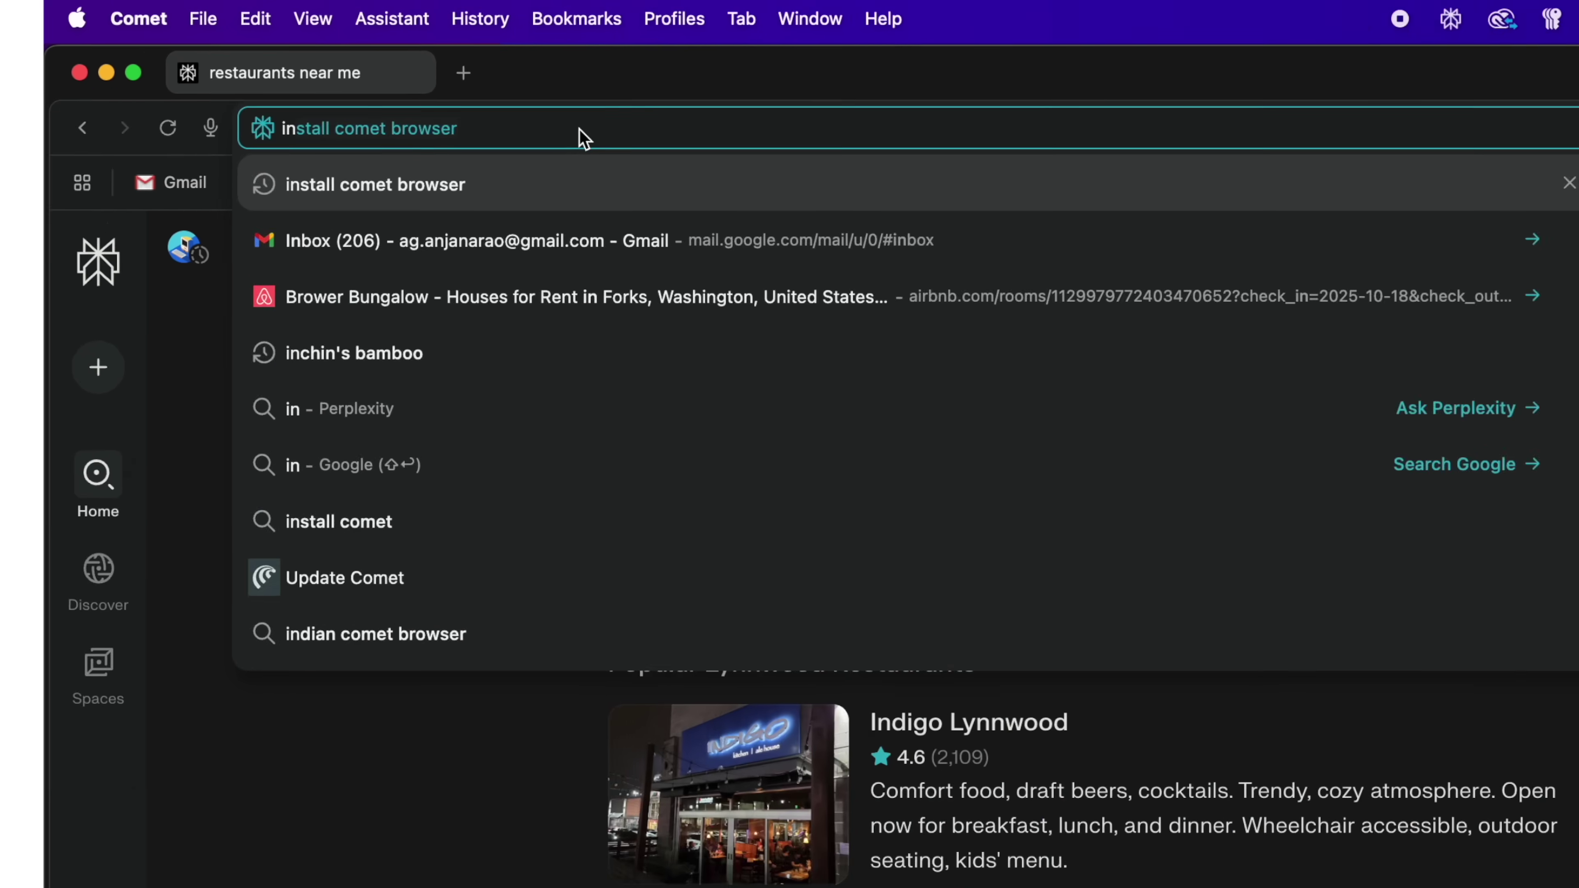
{"action": "type", "text": "r me th"}
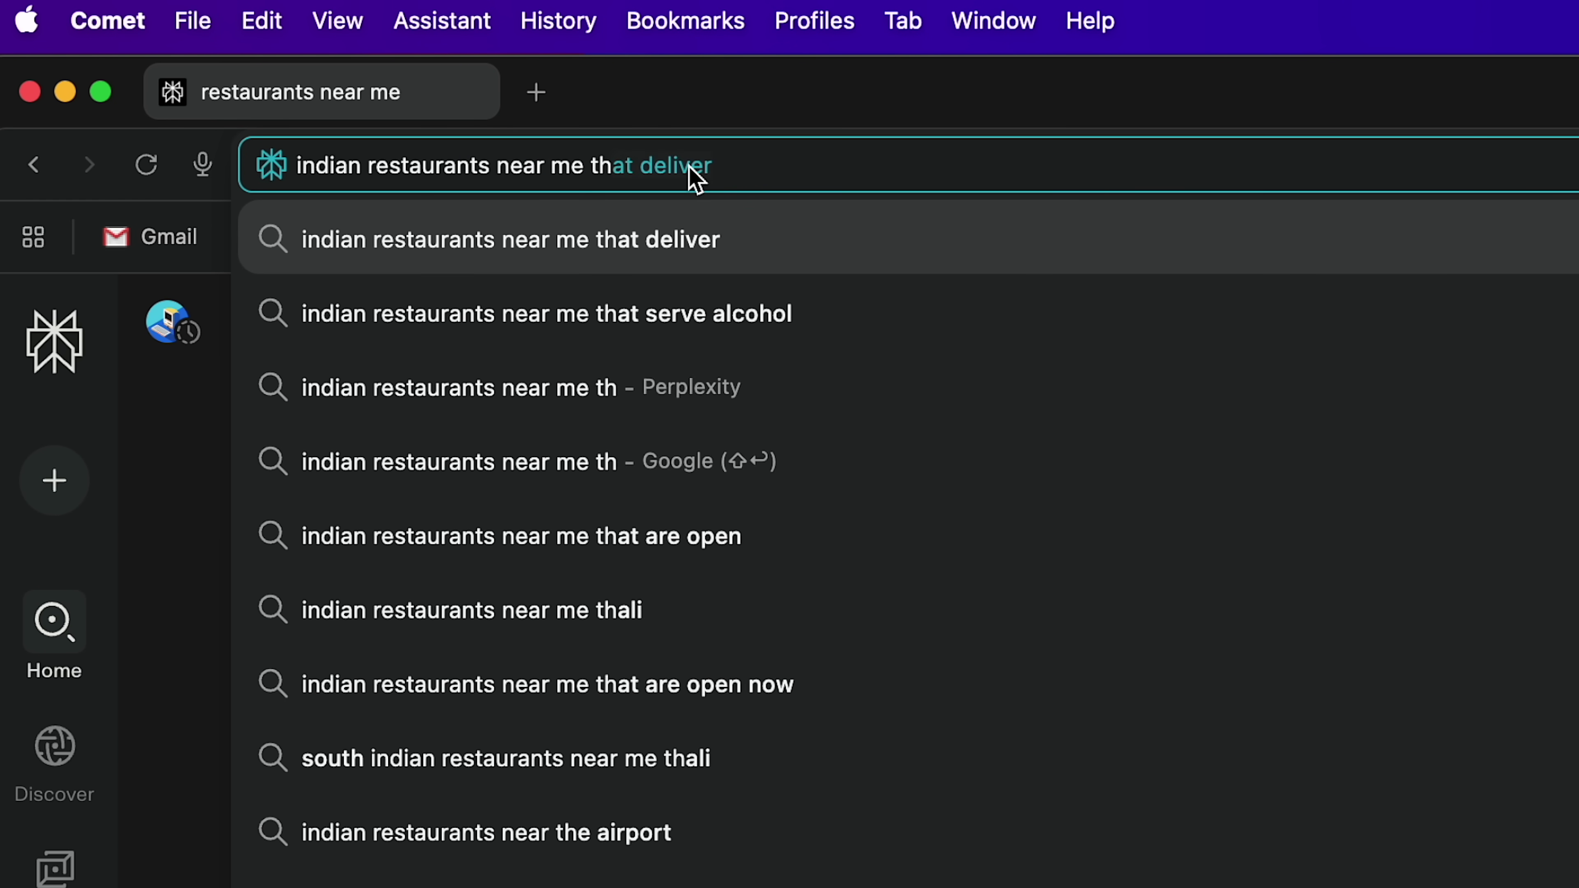
{"action": "type", "text": "at have atleas"}
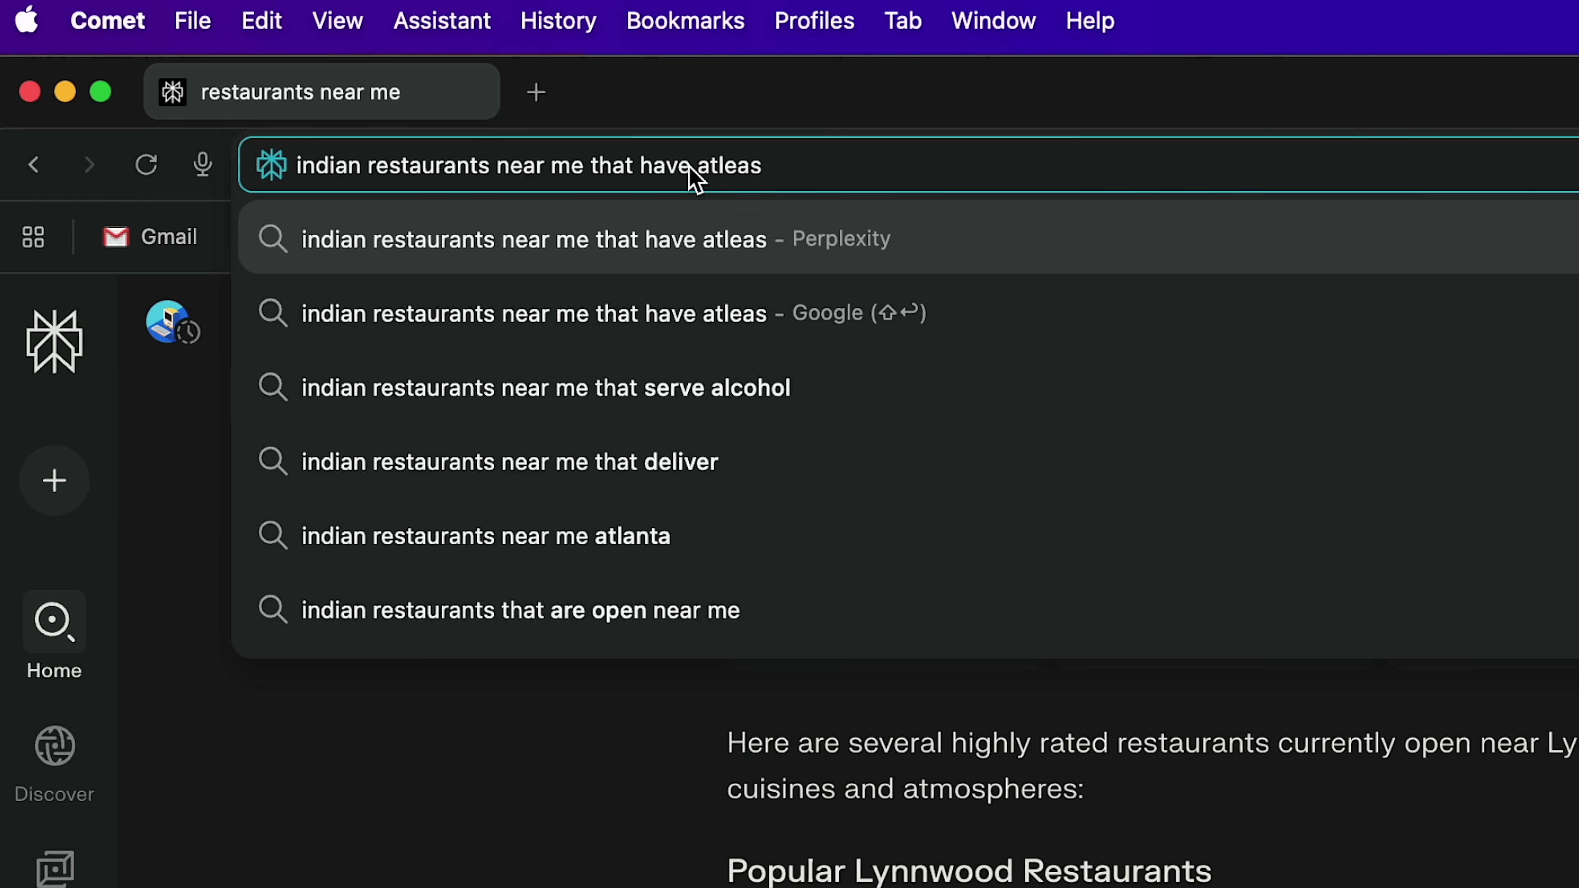
{"action": "type", "text": "t 4+ ratin"}
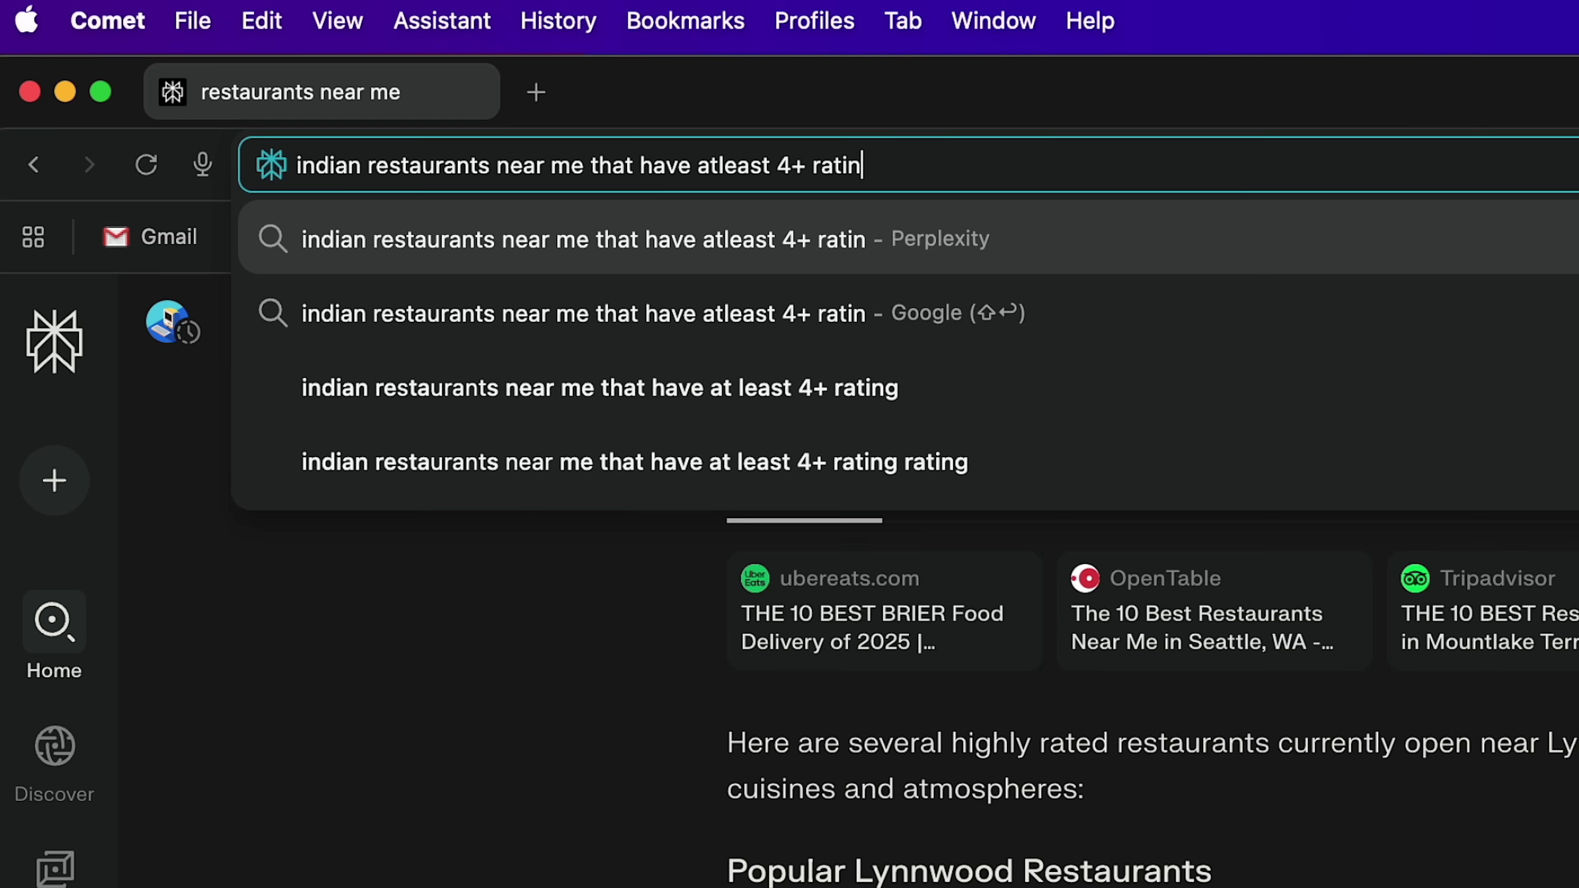
{"action": "type", "text": "gs that is open until 9p"}
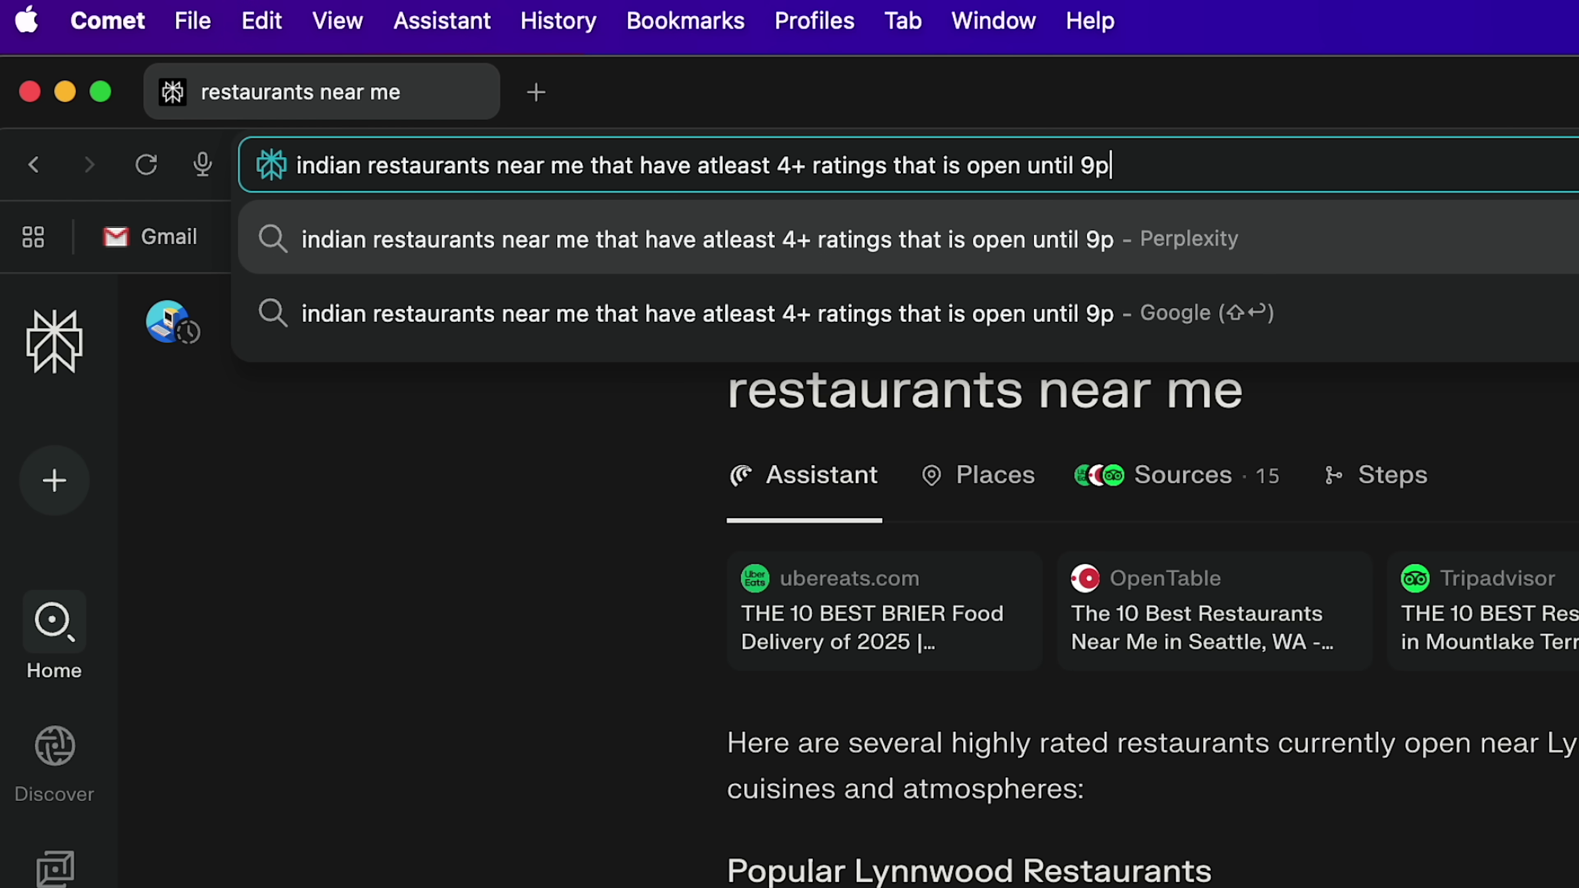
{"action": "type", "text": "m and have paneer tikka m"}
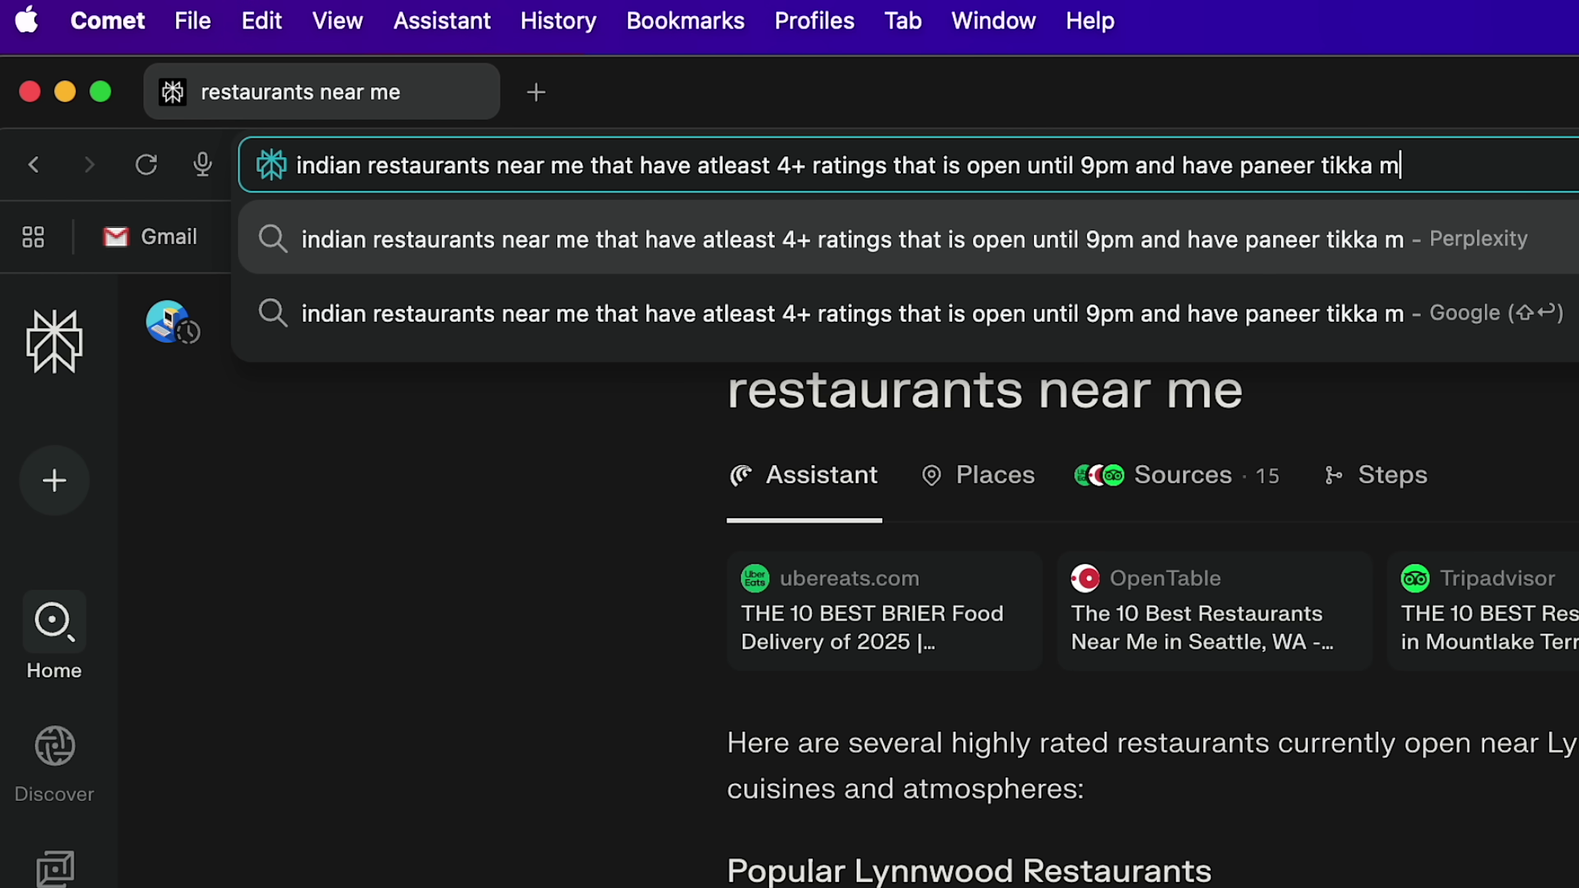
{"action": "type", "text": "asala in their menu"}
{"action": "key", "text": "Return"}
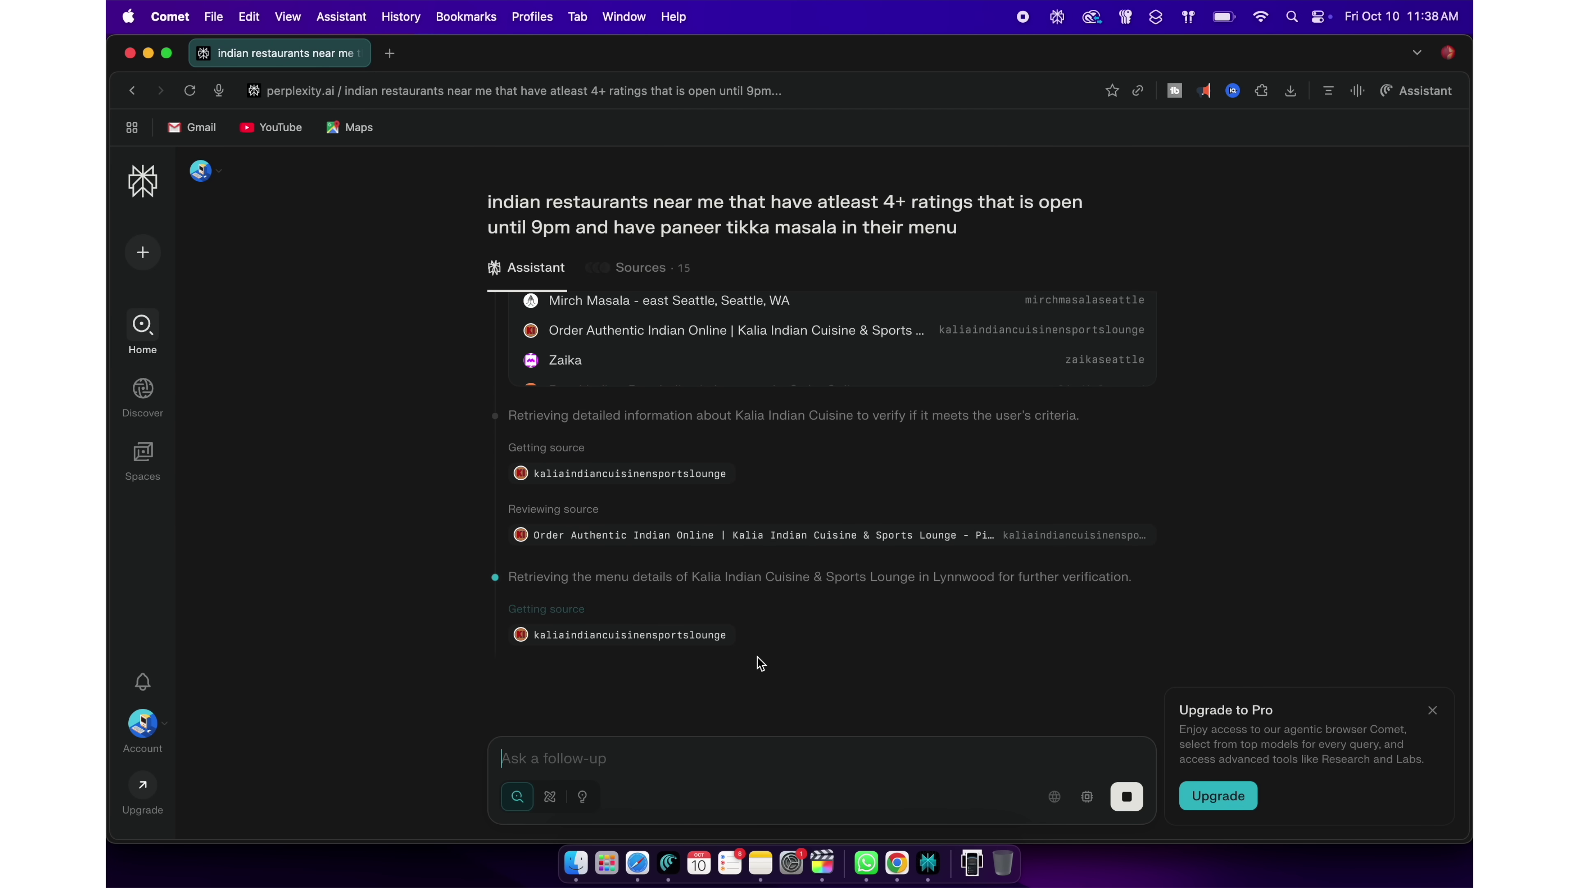
{"action": "scroll", "coordinate": [757, 656], "scroll_direction": "down", "scroll_amount": 5}
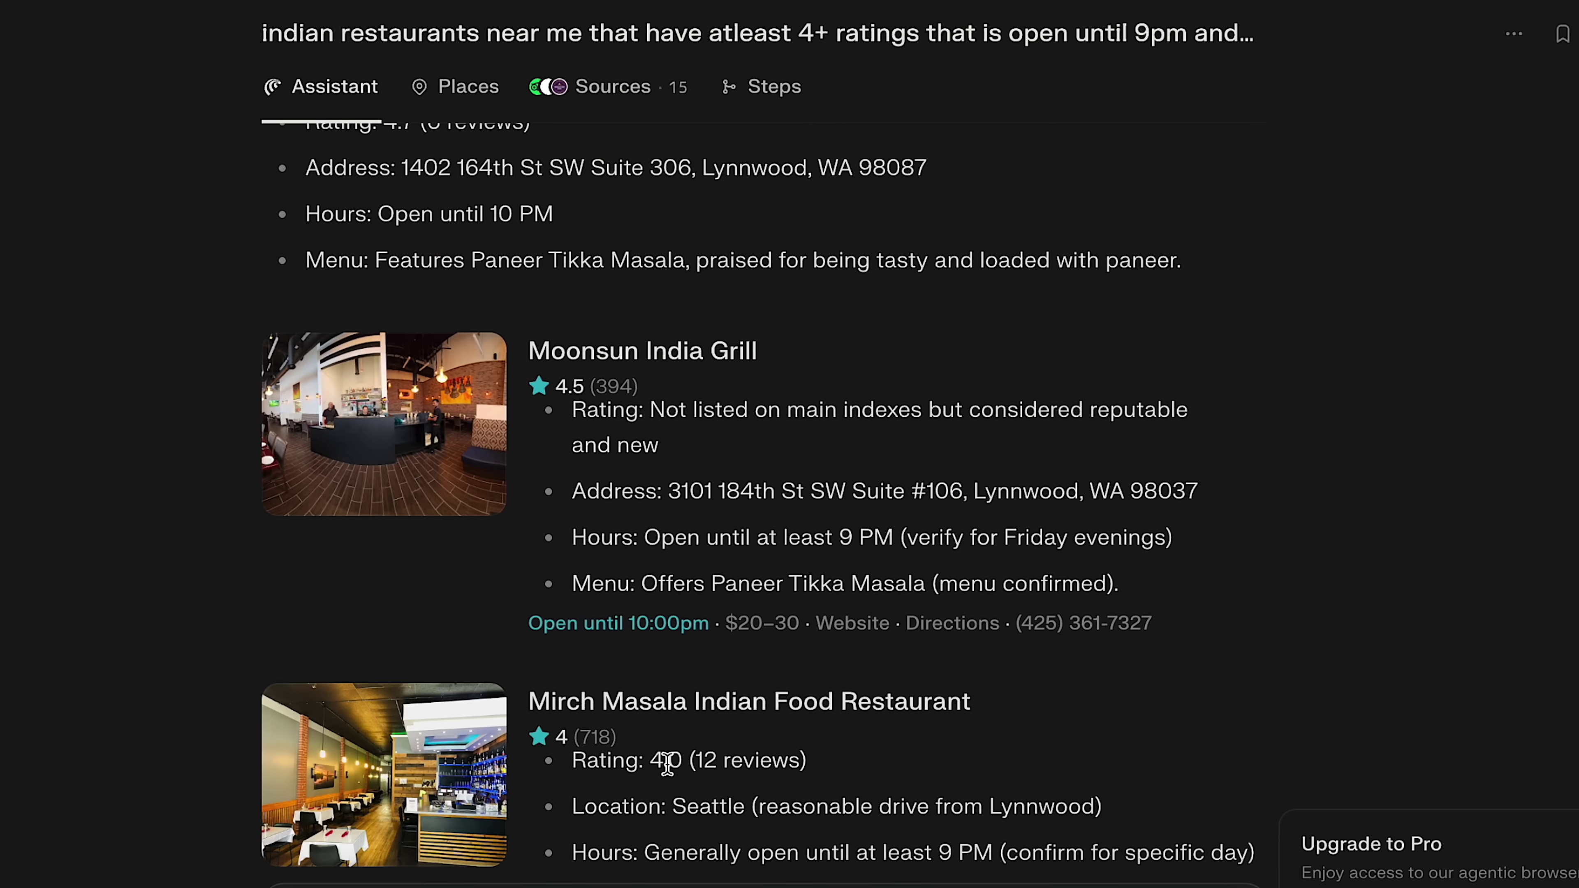
{"action": "scroll", "coordinate": [667, 763], "scroll_direction": "down", "scroll_amount": 10}
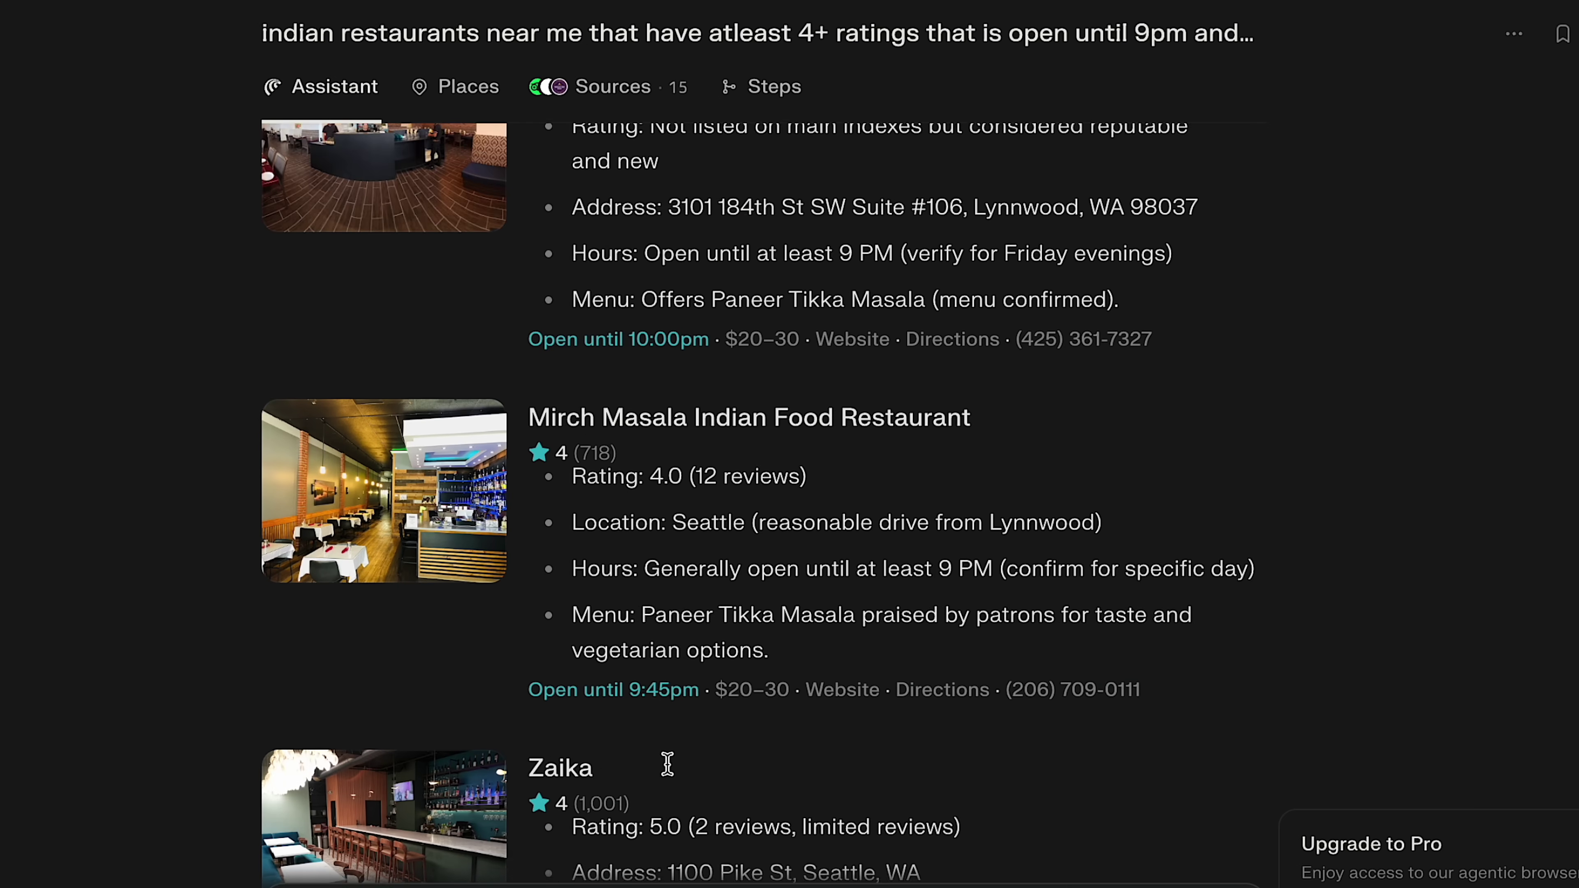
{"action": "scroll", "coordinate": [667, 763], "scroll_direction": "down", "scroll_amount": 5}
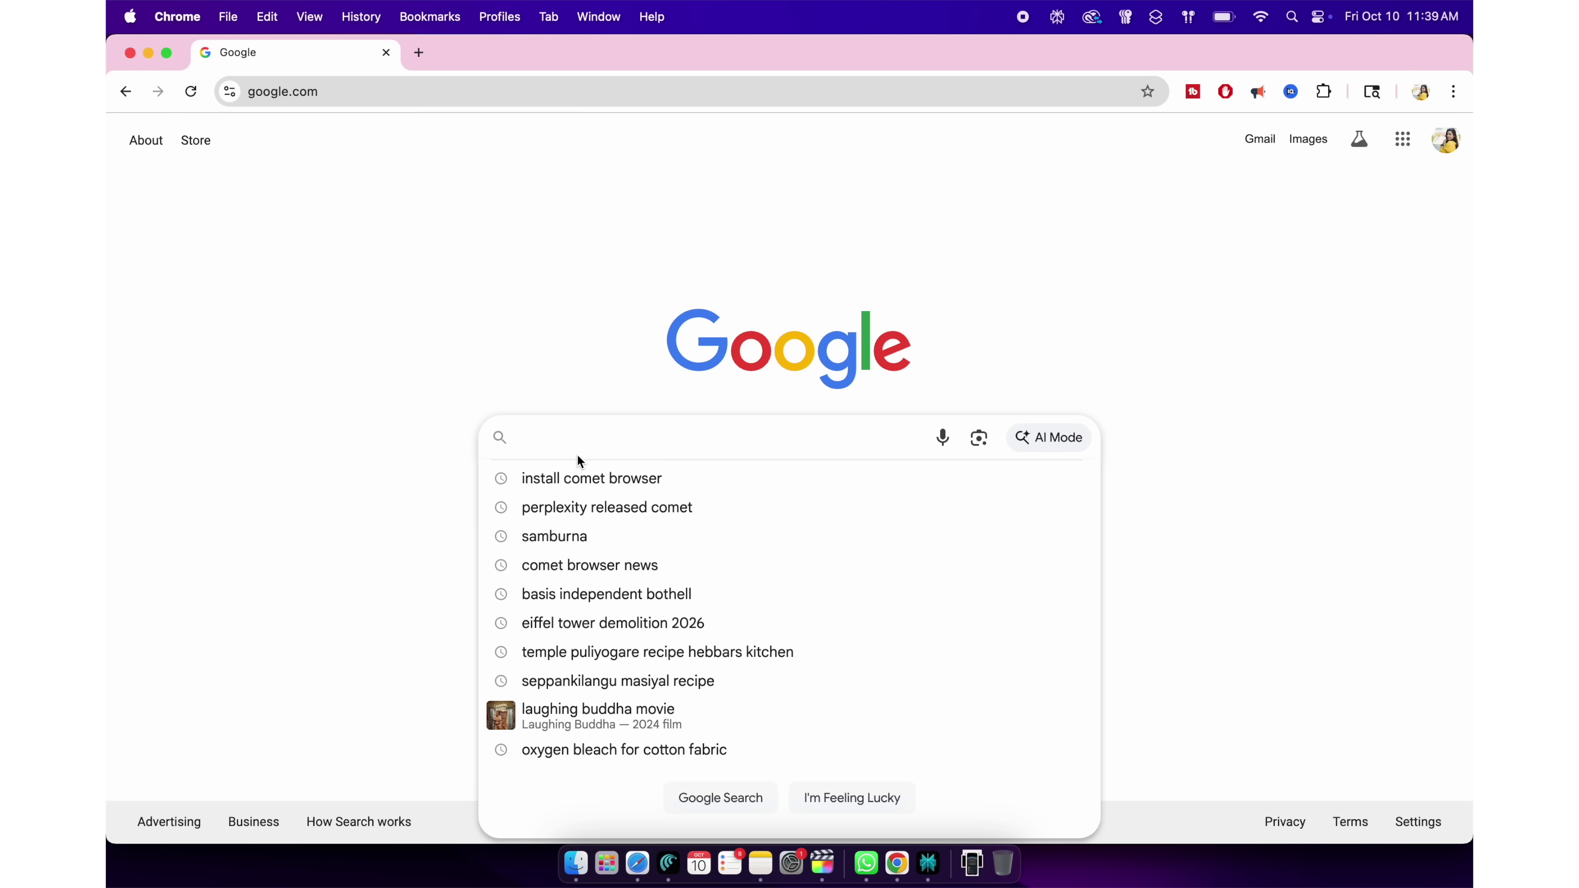
Run the same paneer tikka masala restaurant query on Google and browse the results and Places map
{"action": "type", "text": "indian restaurants near me that have atleast 4+ ratings that is open until 9pm and have paneer tikka masala in their menu"}
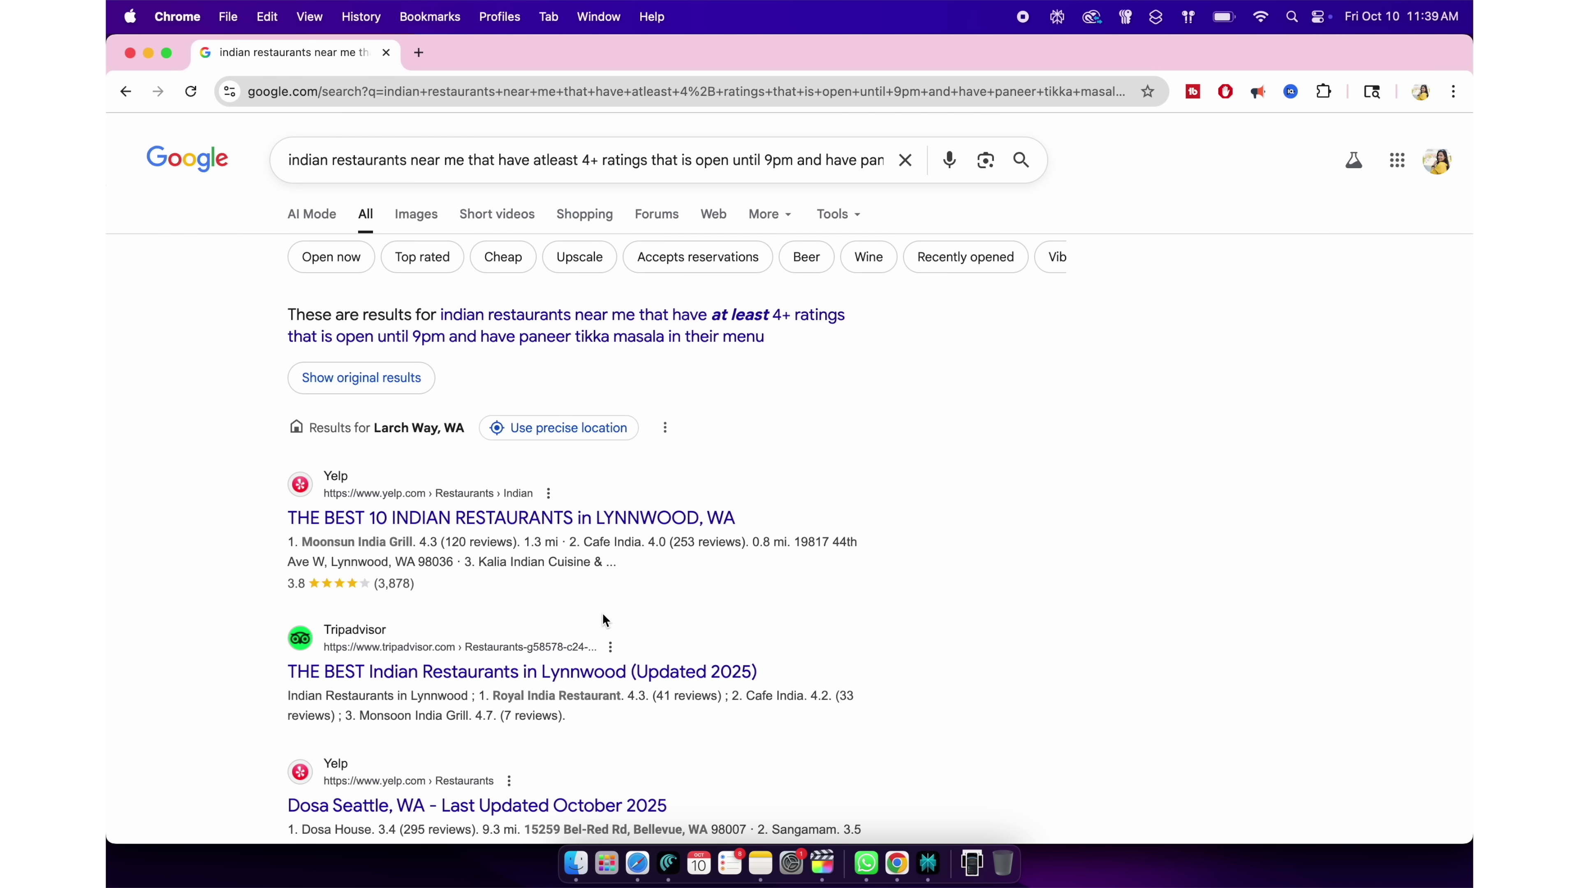
{"action": "scroll", "coordinate": [601, 613], "scroll_direction": "down", "scroll_amount": 4}
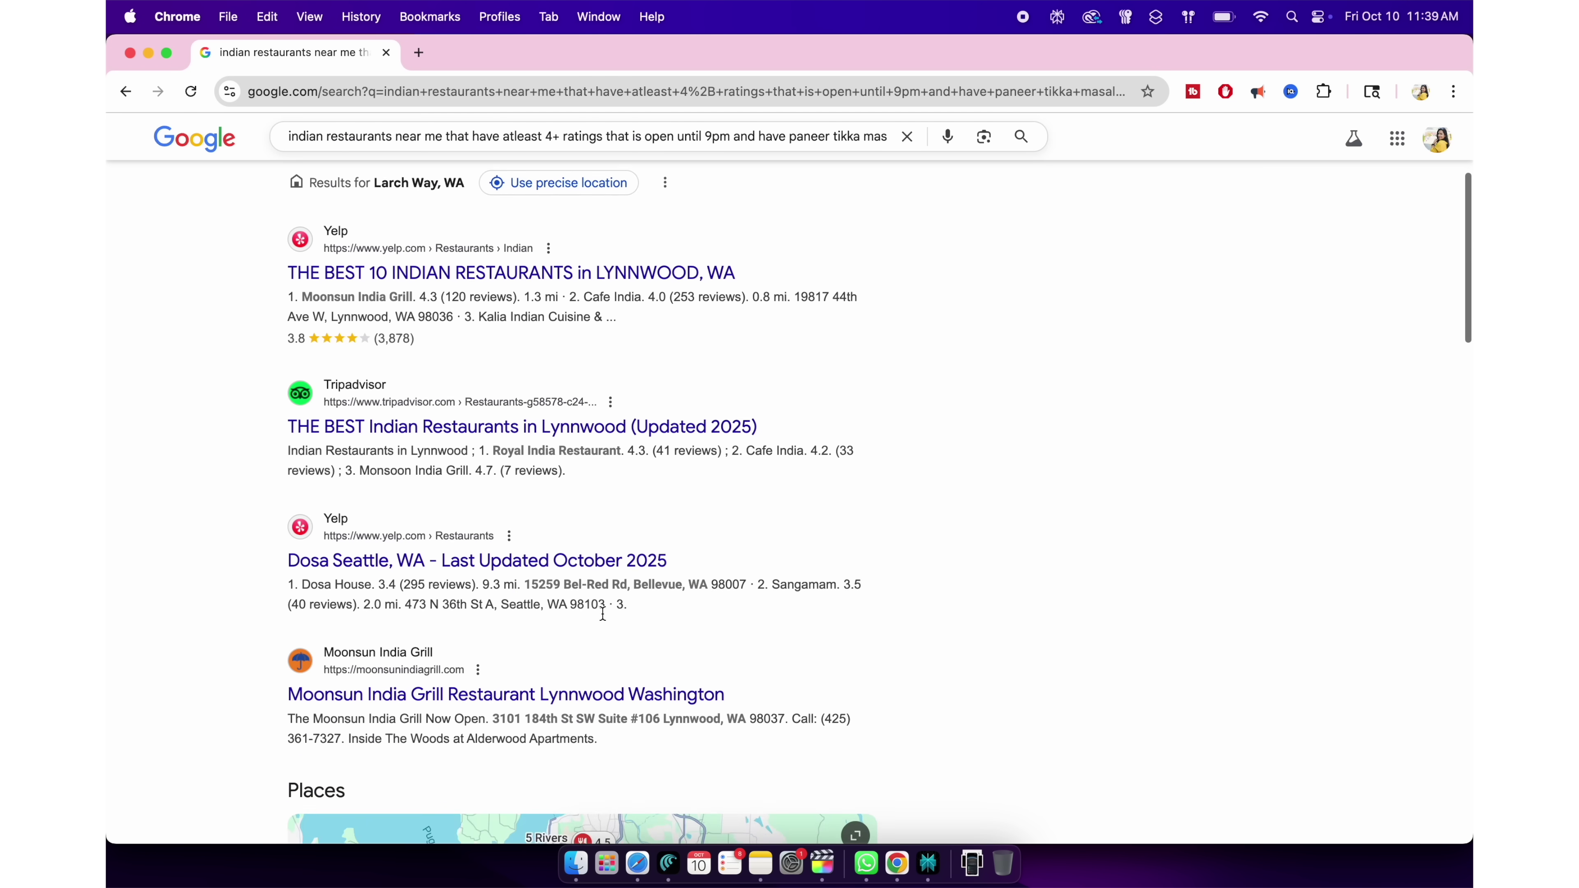
{"action": "scroll", "coordinate": [601, 612], "scroll_direction": "down", "scroll_amount": 9}
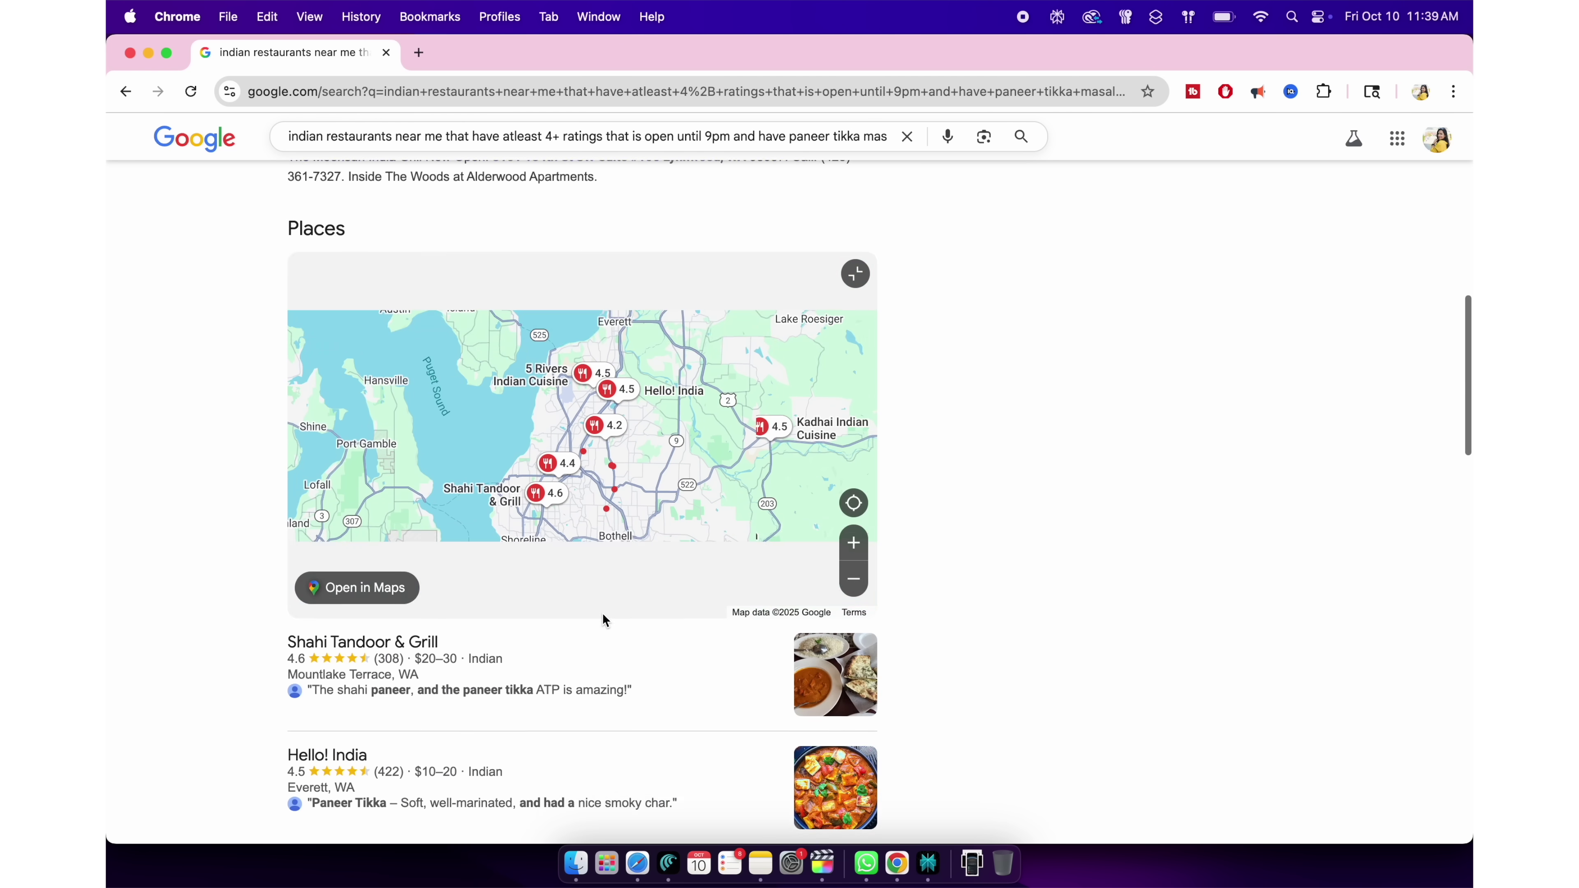
{"action": "scroll", "coordinate": [601, 613], "scroll_direction": "down", "scroll_amount": 5}
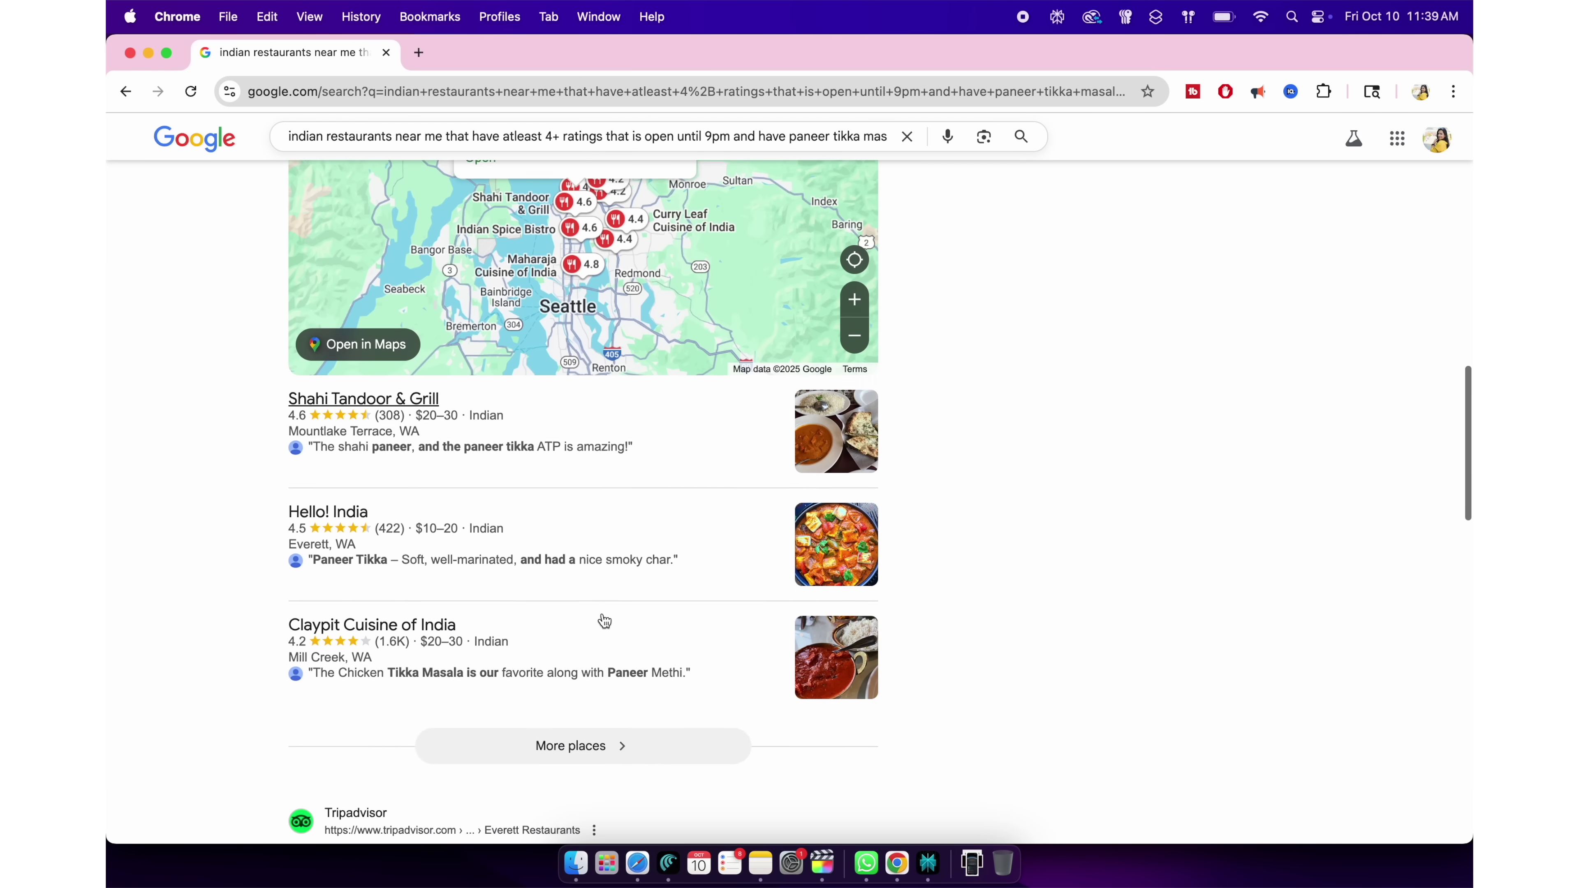
{"action": "scroll", "coordinate": [604, 621], "scroll_direction": "down", "scroll_amount": 5}
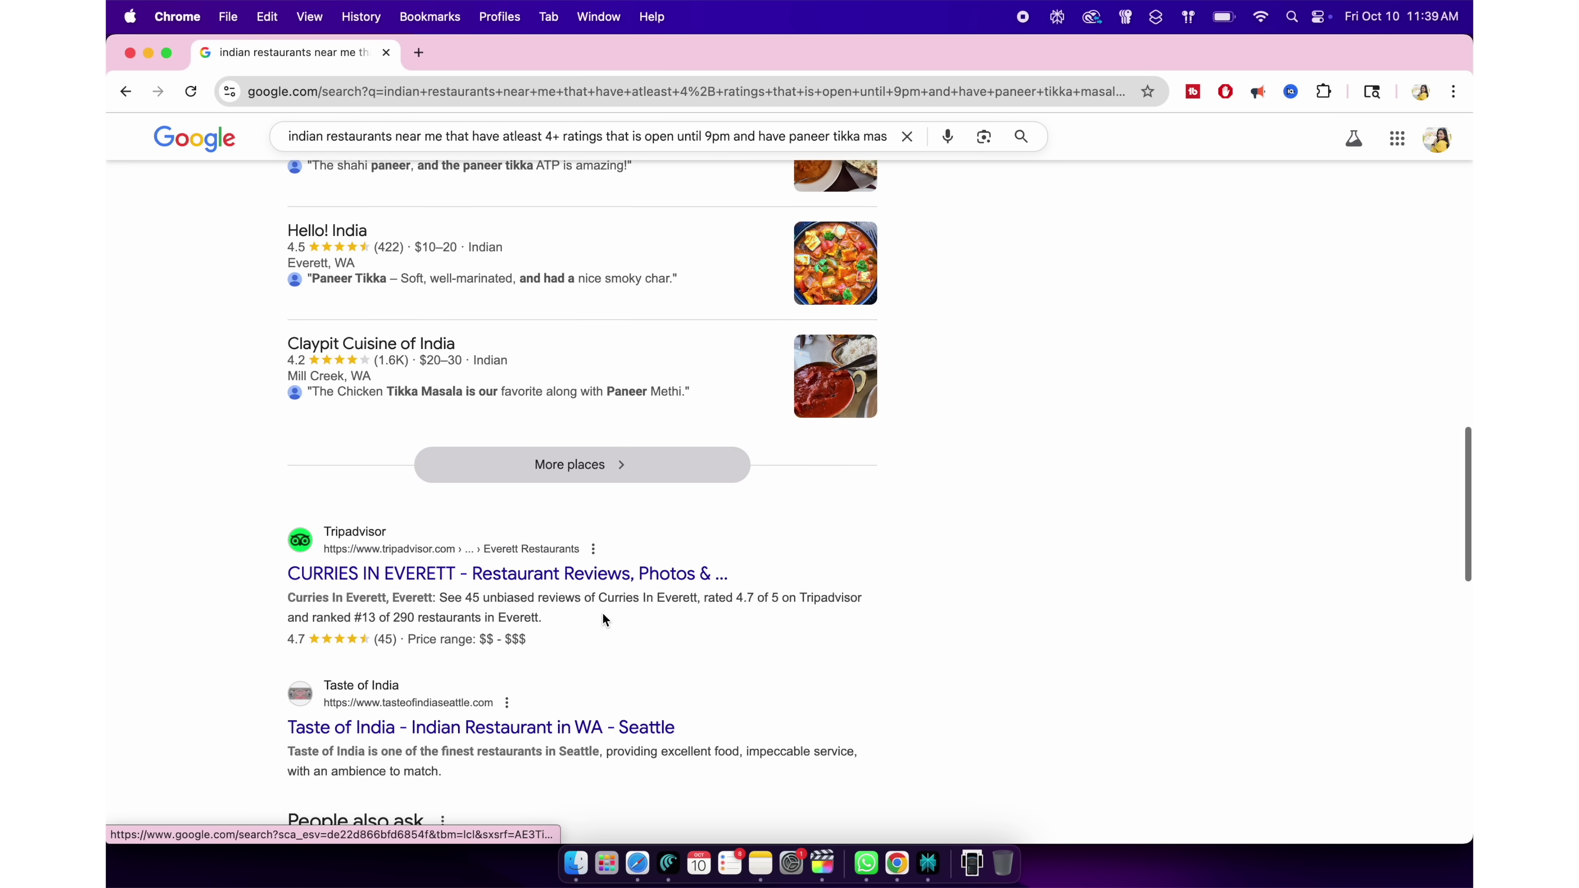
{"action": "scroll", "coordinate": [603, 618], "scroll_direction": "up", "scroll_amount": 2}
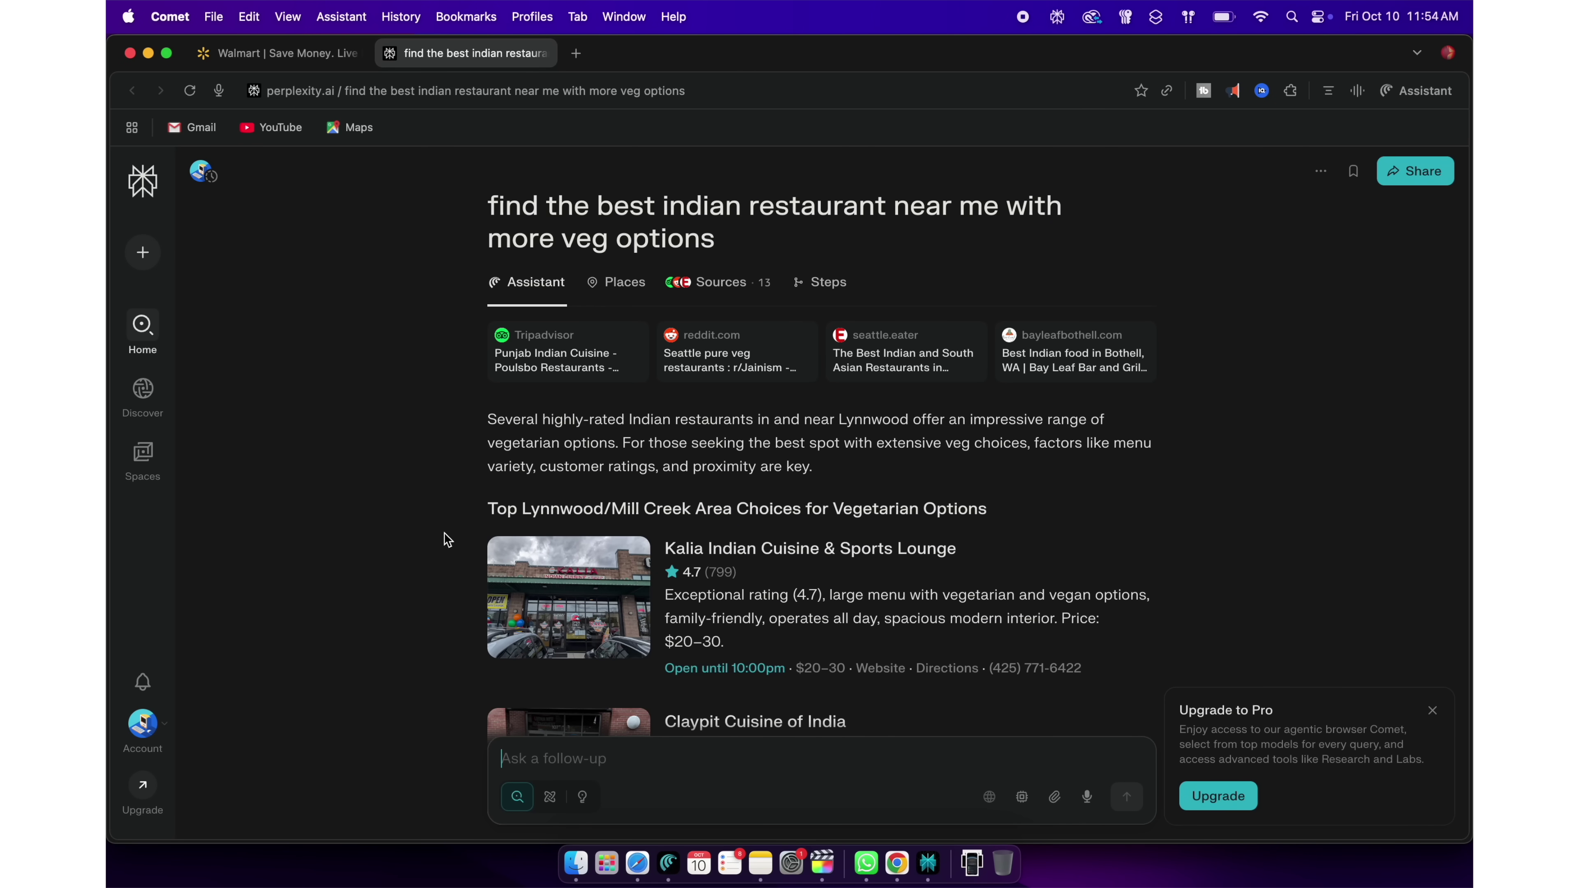
In a new tab, send the assistant the picnic shopping prompt to fill the Walmart cart
{"action": "left_click", "coordinate": [577, 55]}
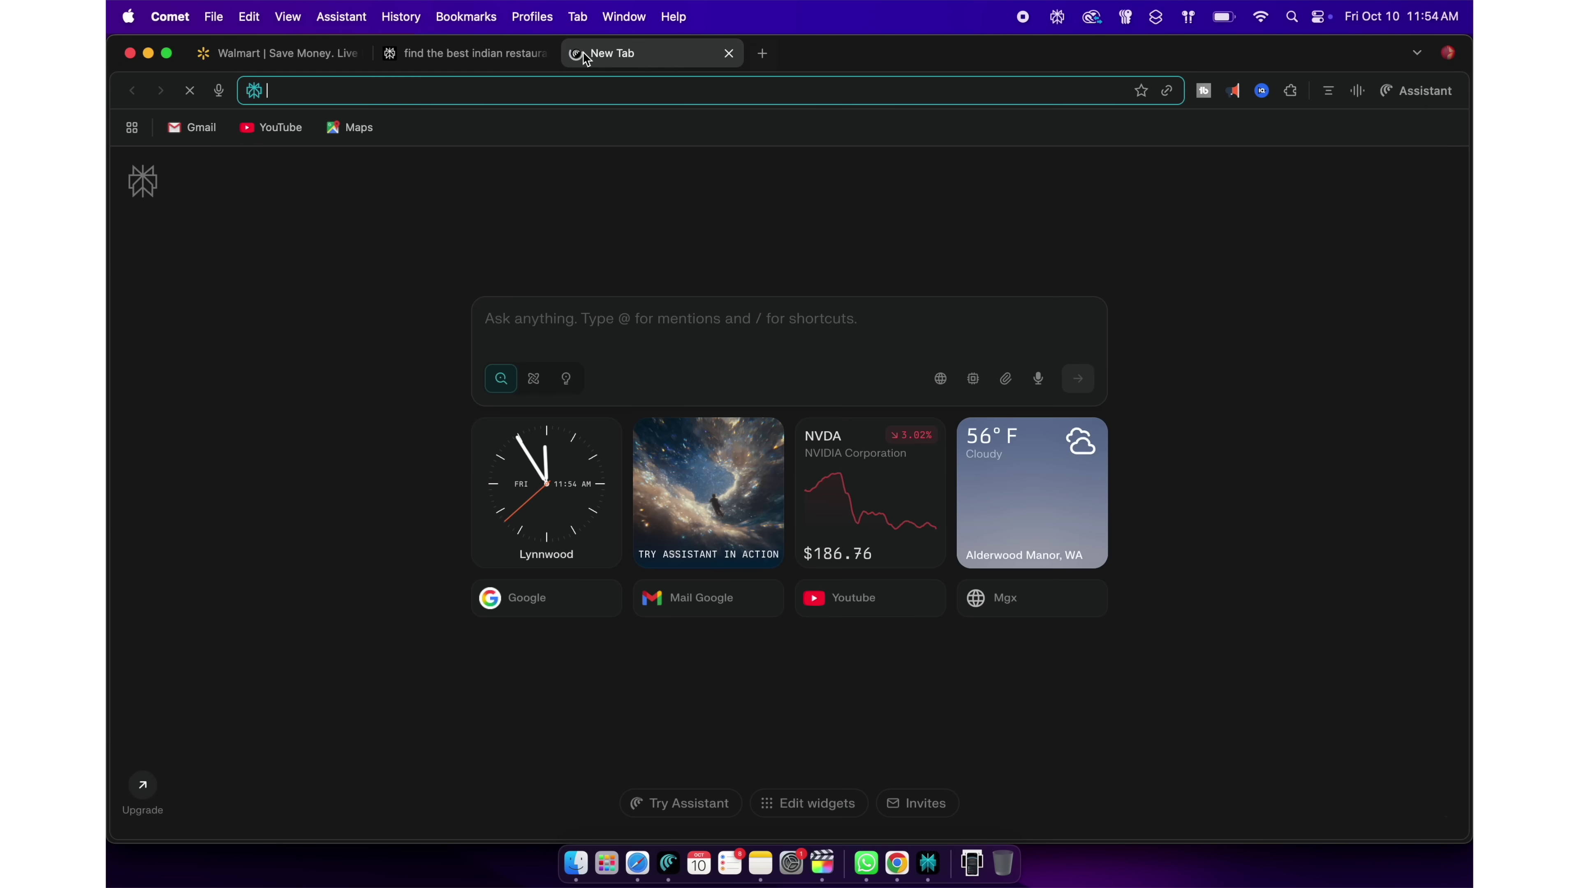
{"action": "left_click", "coordinate": [539, 320]}
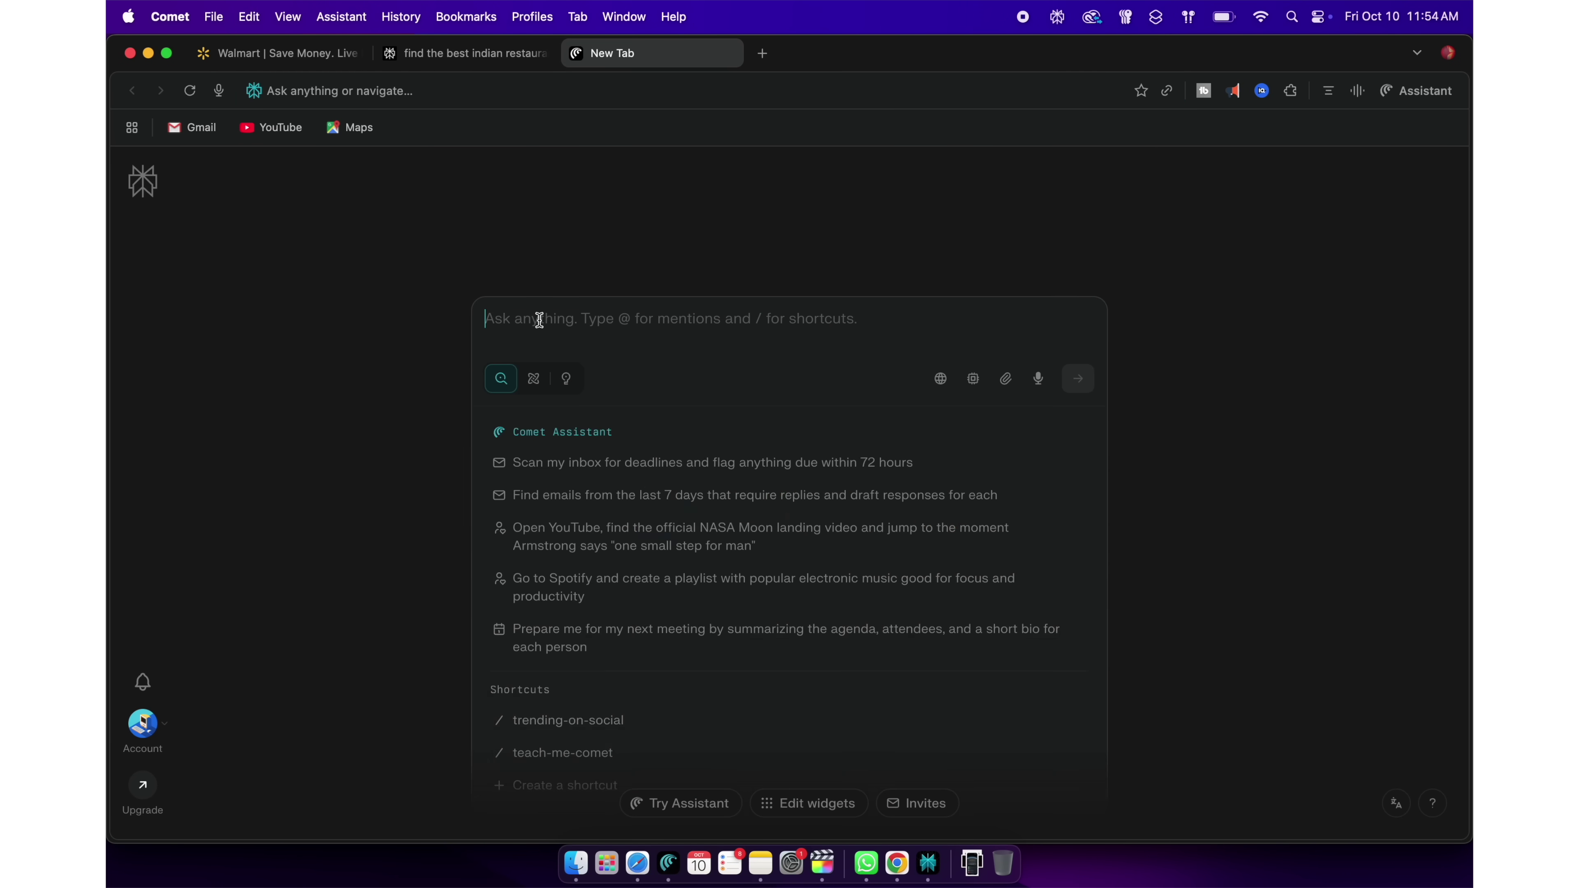
{"action": "type", "text": "i am planning a picnic and i need to buy the following things from walmart website. Find the products and add it to my walmart cart - 5 by 7 picnic mats -2, large diet coke bottles 3, 12 inch paper plates - atleast 25, paper cups for water atleast 25, lays chips family size 1, insect repellent spray 1, picnic chairs 3, 8oz water bottle full pack and a loaf of sliced white bread"}
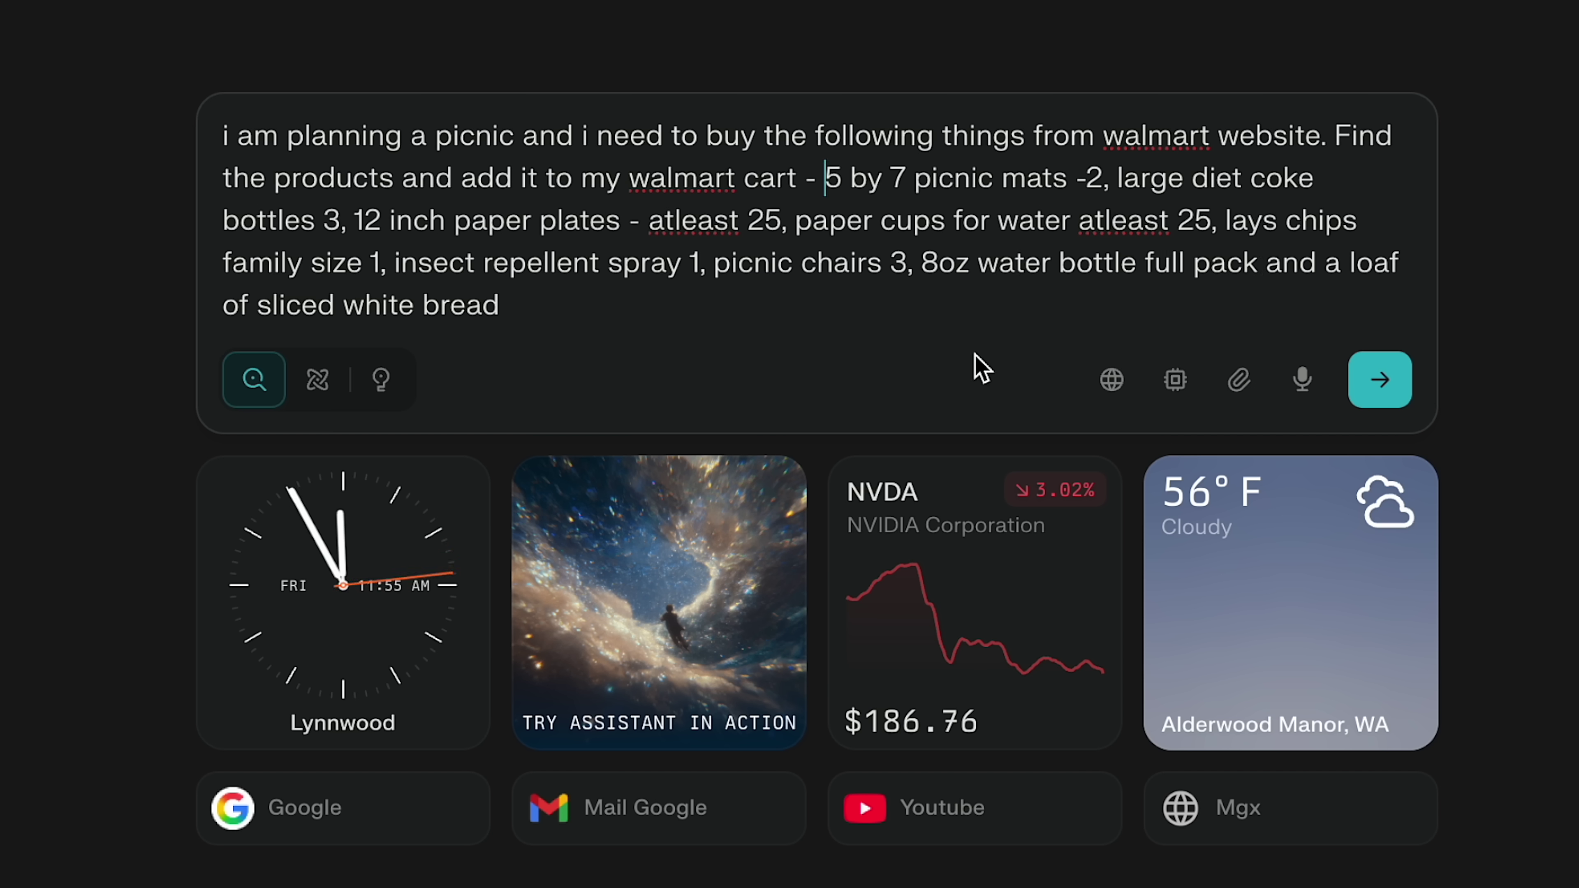
{"action": "left_click", "coordinate": [1374, 389]}
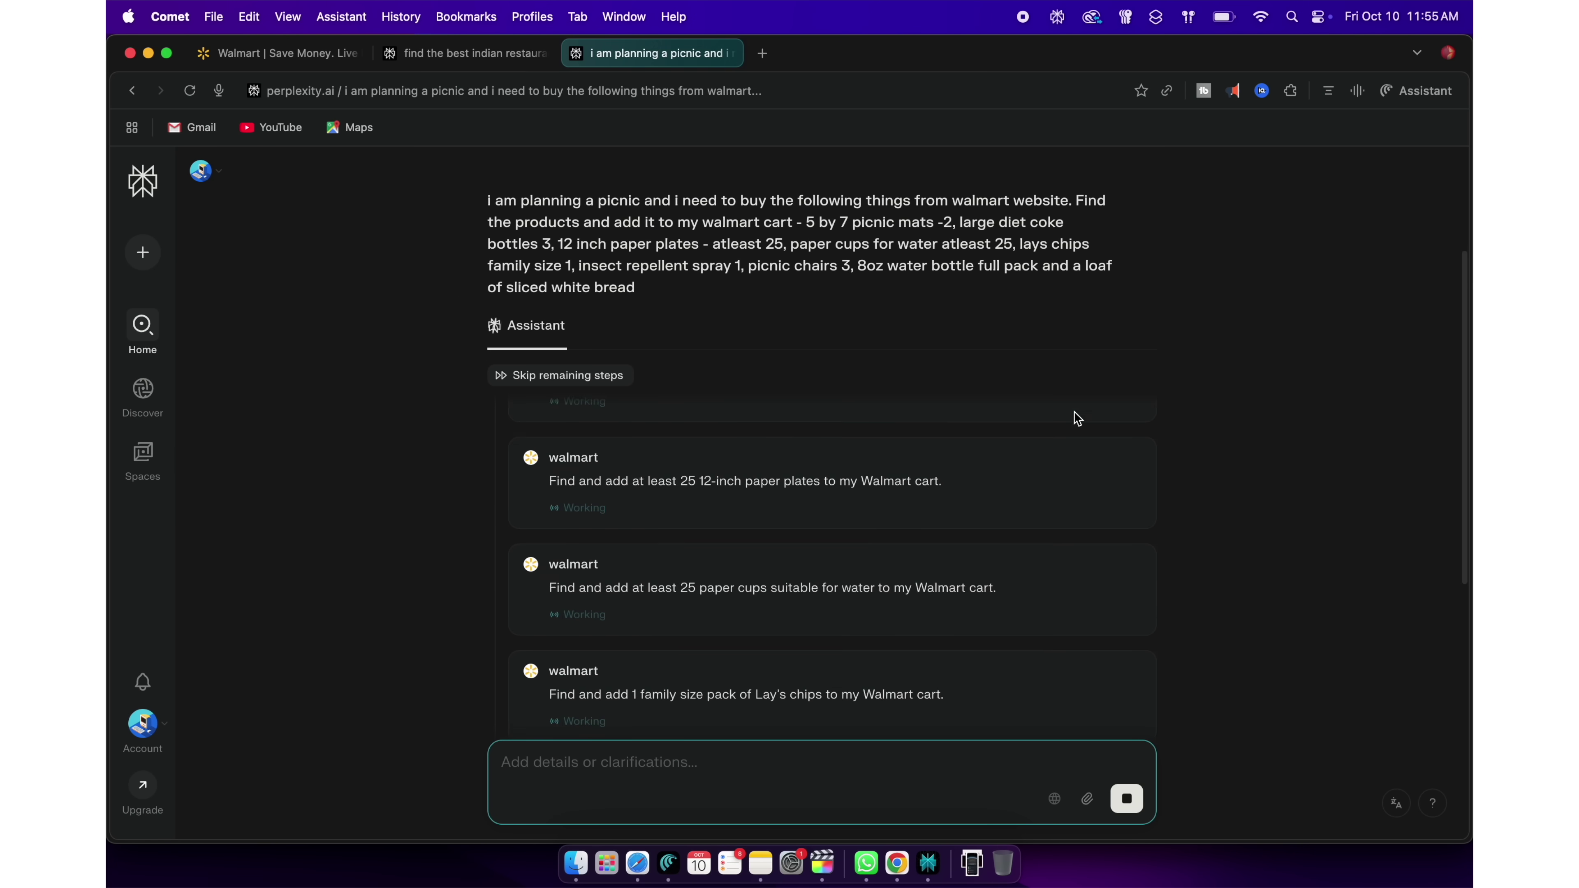
{"action": "scroll", "coordinate": [1077, 419], "scroll_direction": "down", "scroll_amount": 10}
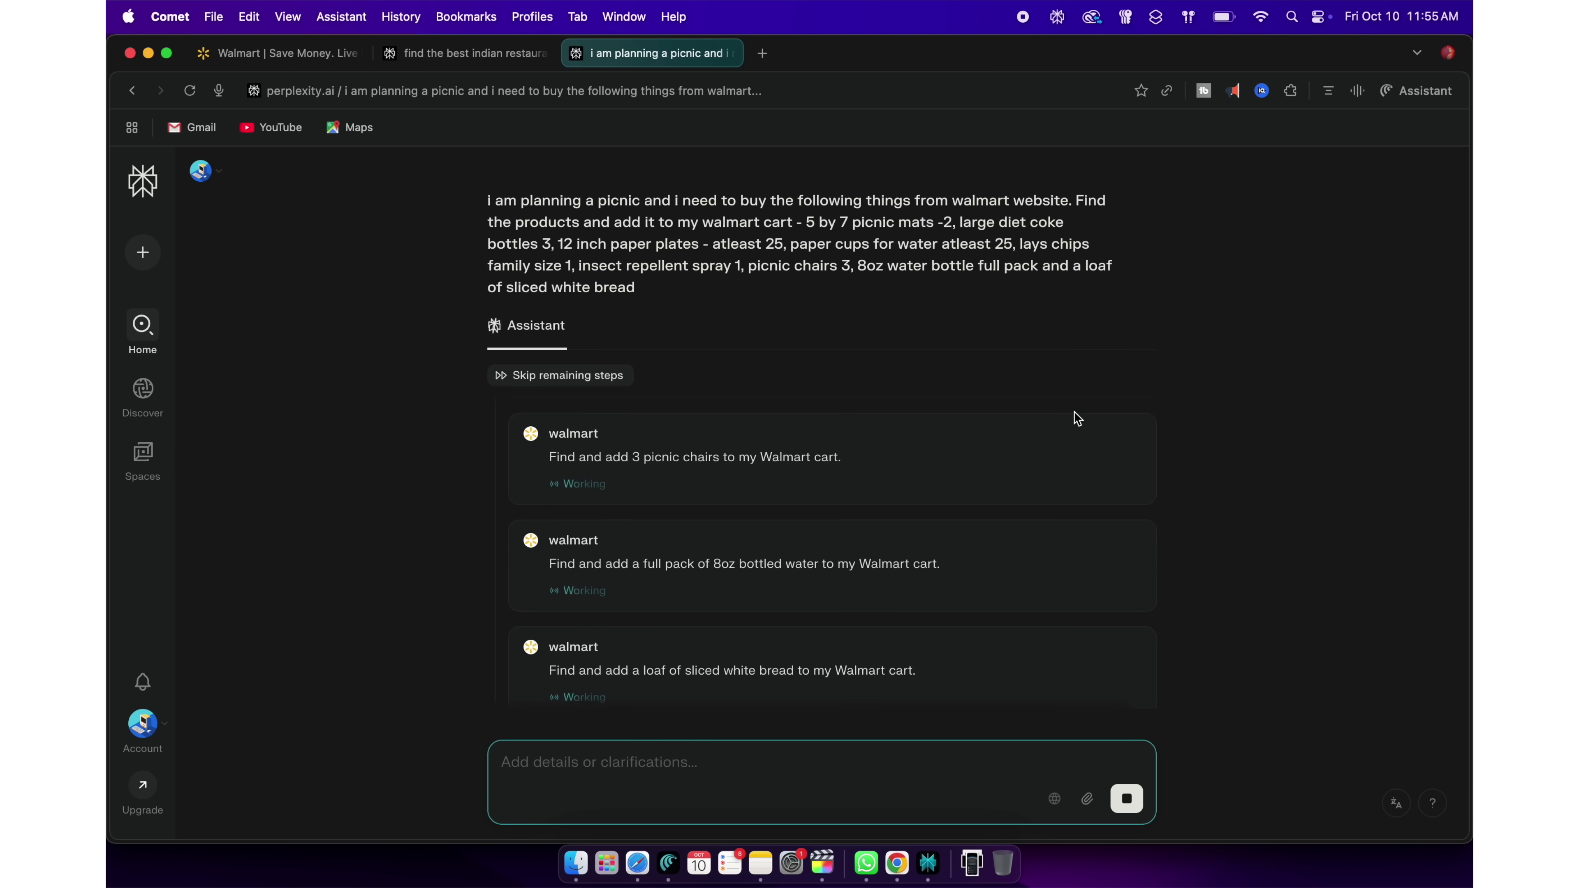
{"action": "scroll", "coordinate": [1077, 419], "scroll_direction": "down", "scroll_amount": 3}
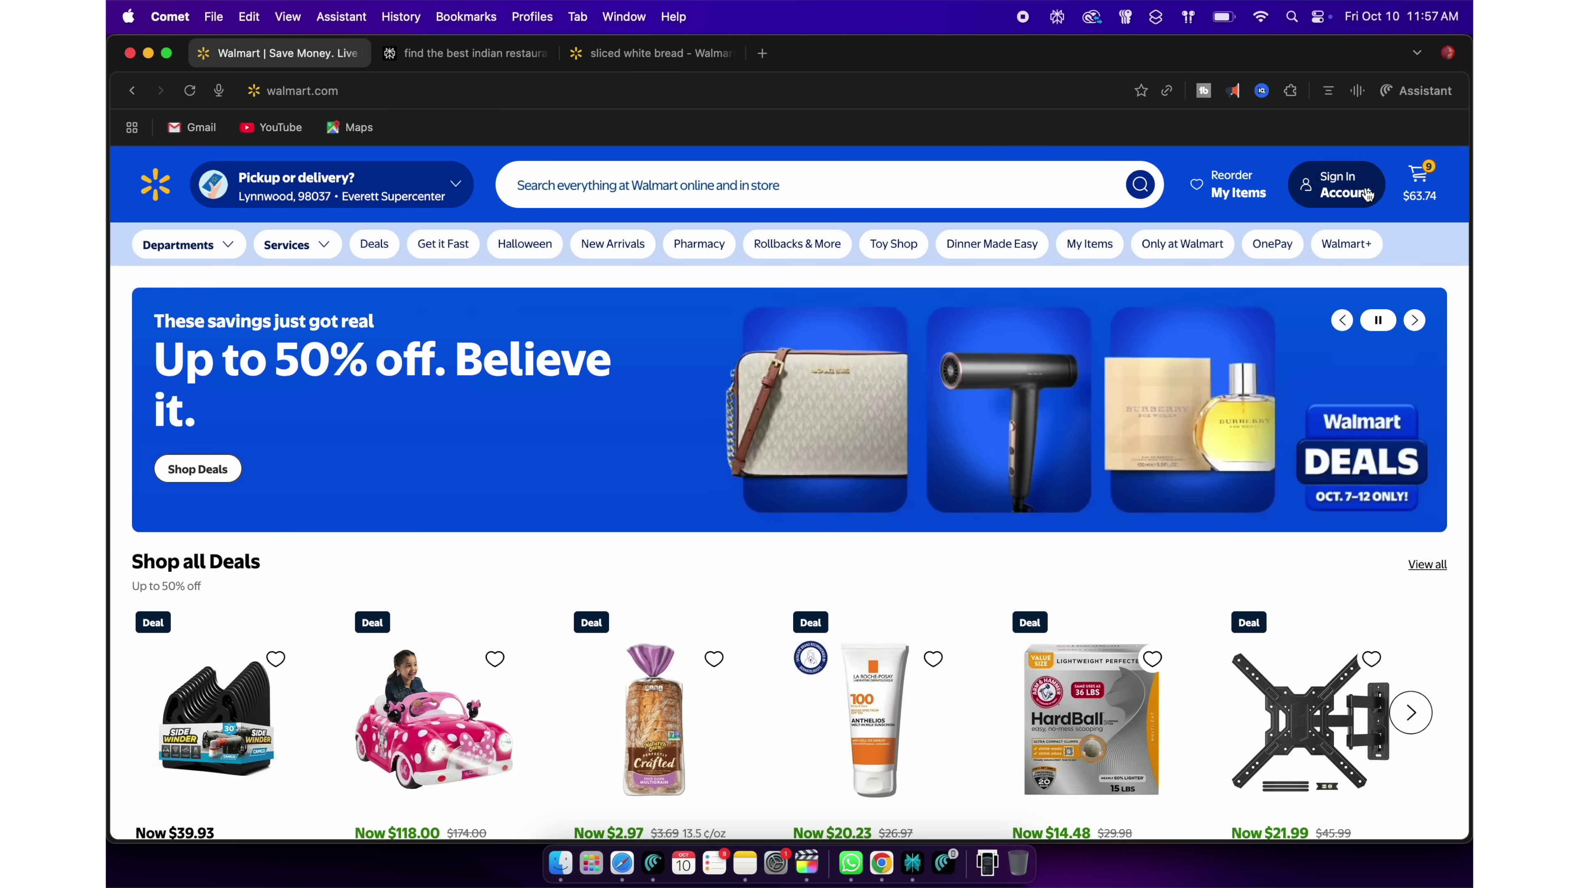
Review the Walmart cart's pickup and shipped item lists covering all 9 picnic items ($63.74)
{"action": "left_click", "coordinate": [1411, 188]}
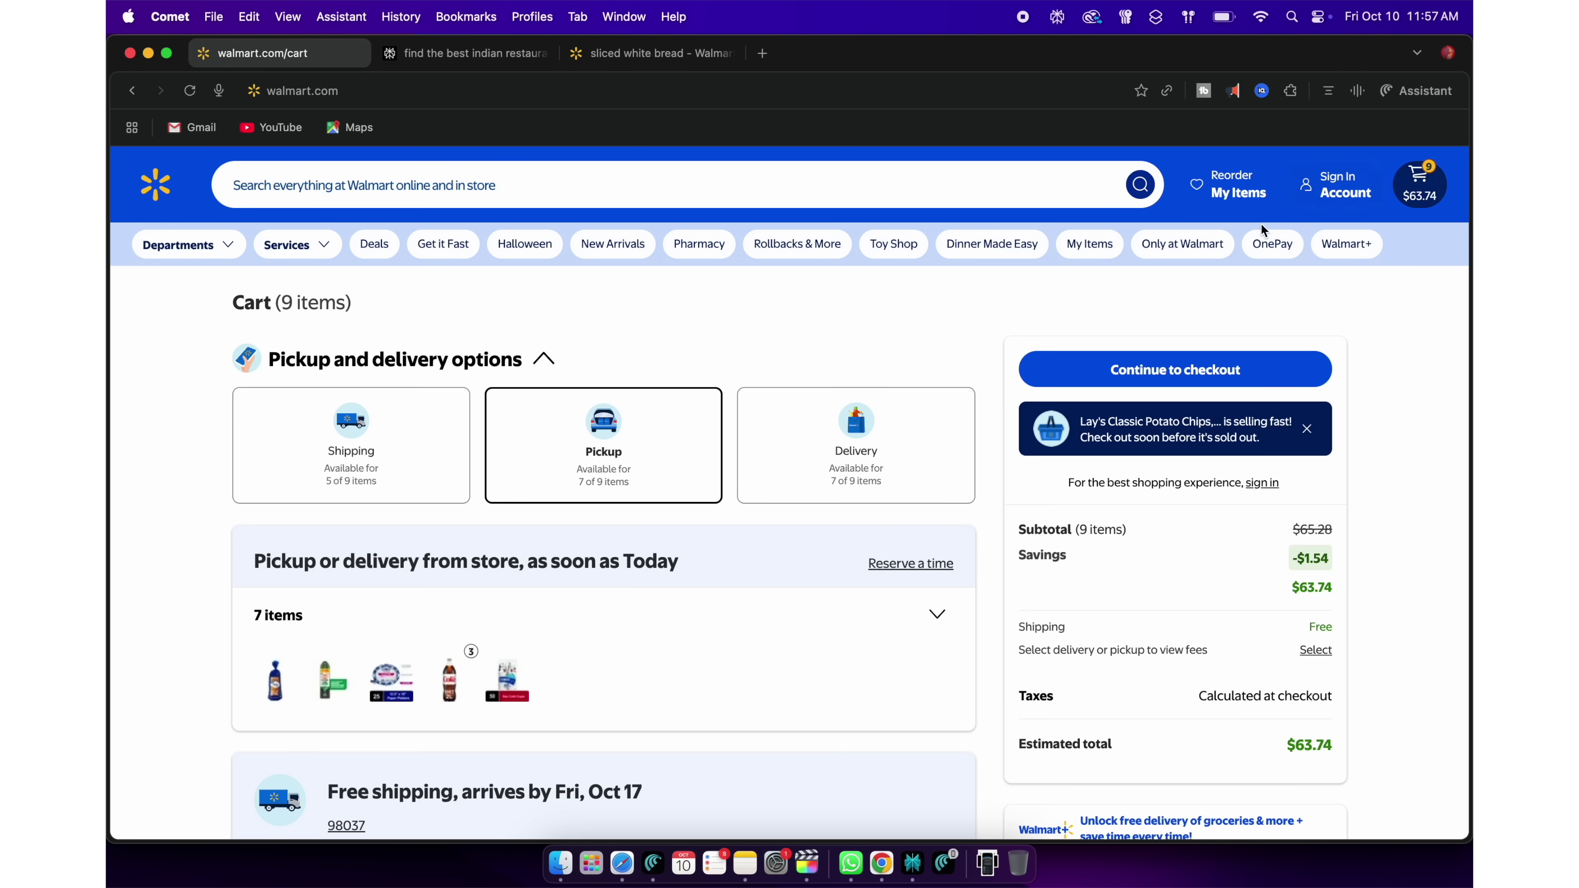
{"action": "left_click", "coordinate": [940, 615]}
{"action": "scroll", "coordinate": [941, 609], "scroll_direction": "down", "scroll_amount": 5}
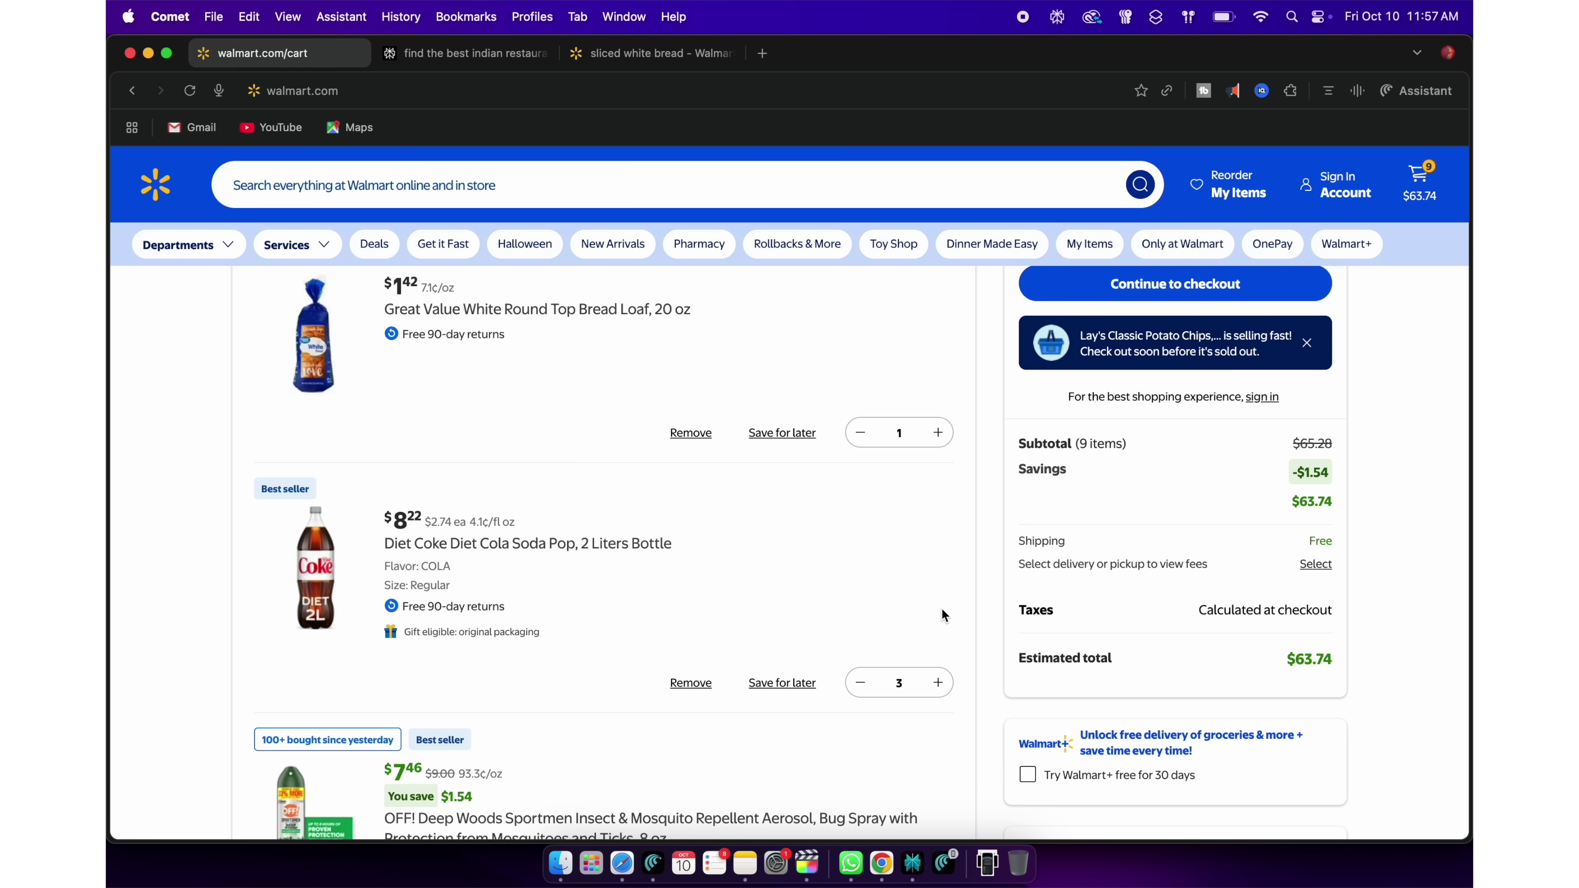
{"action": "scroll", "coordinate": [942, 614], "scroll_direction": "down", "scroll_amount": 4}
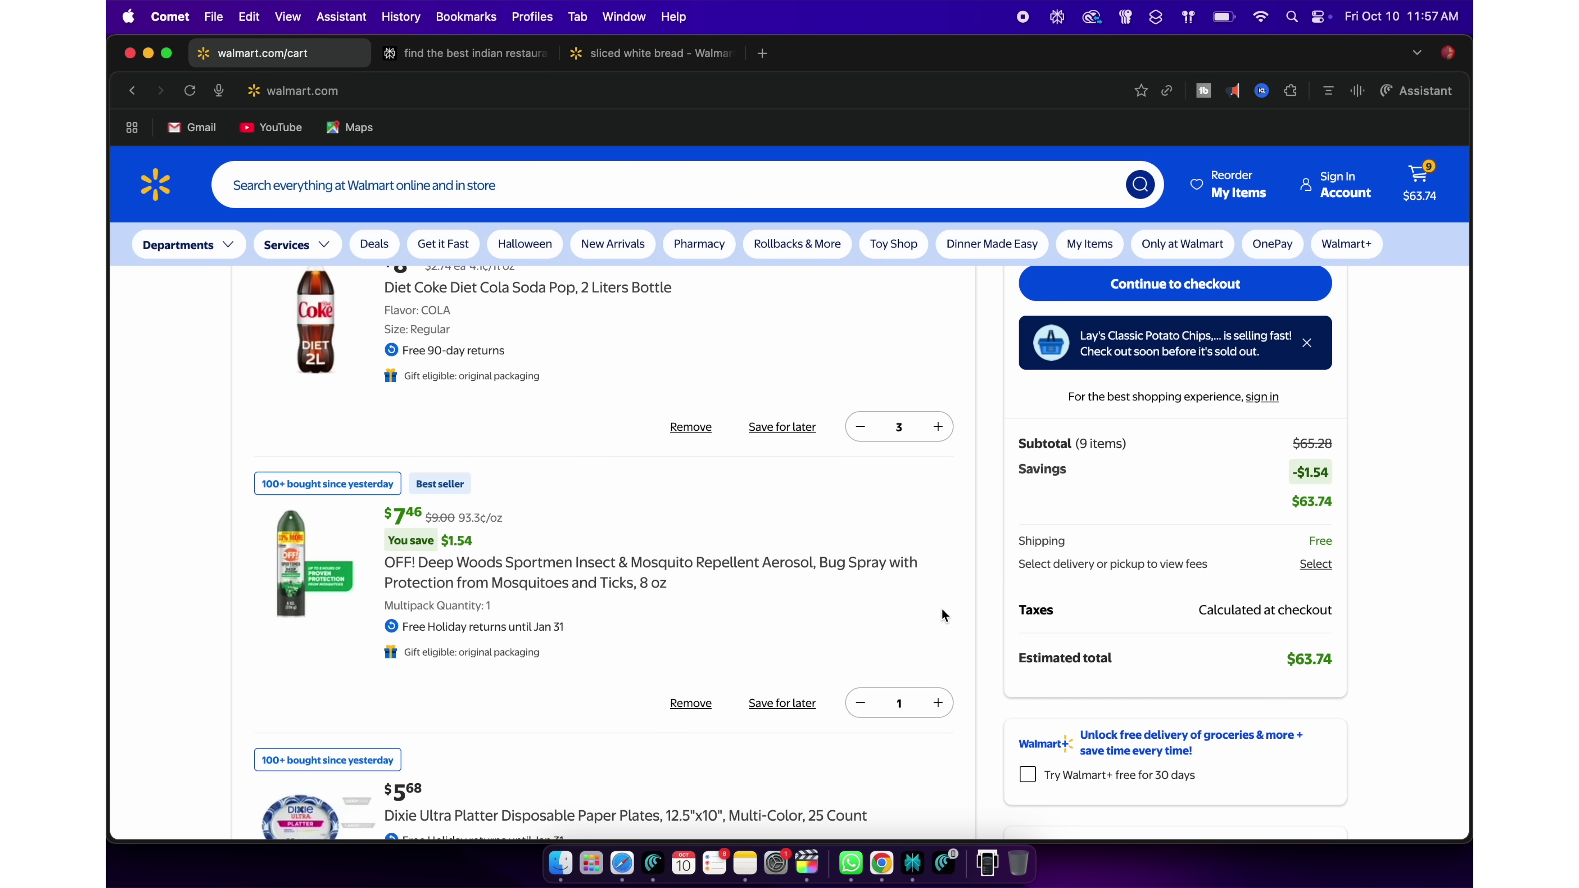
{"action": "scroll", "coordinate": [942, 614], "scroll_direction": "down", "scroll_amount": 5}
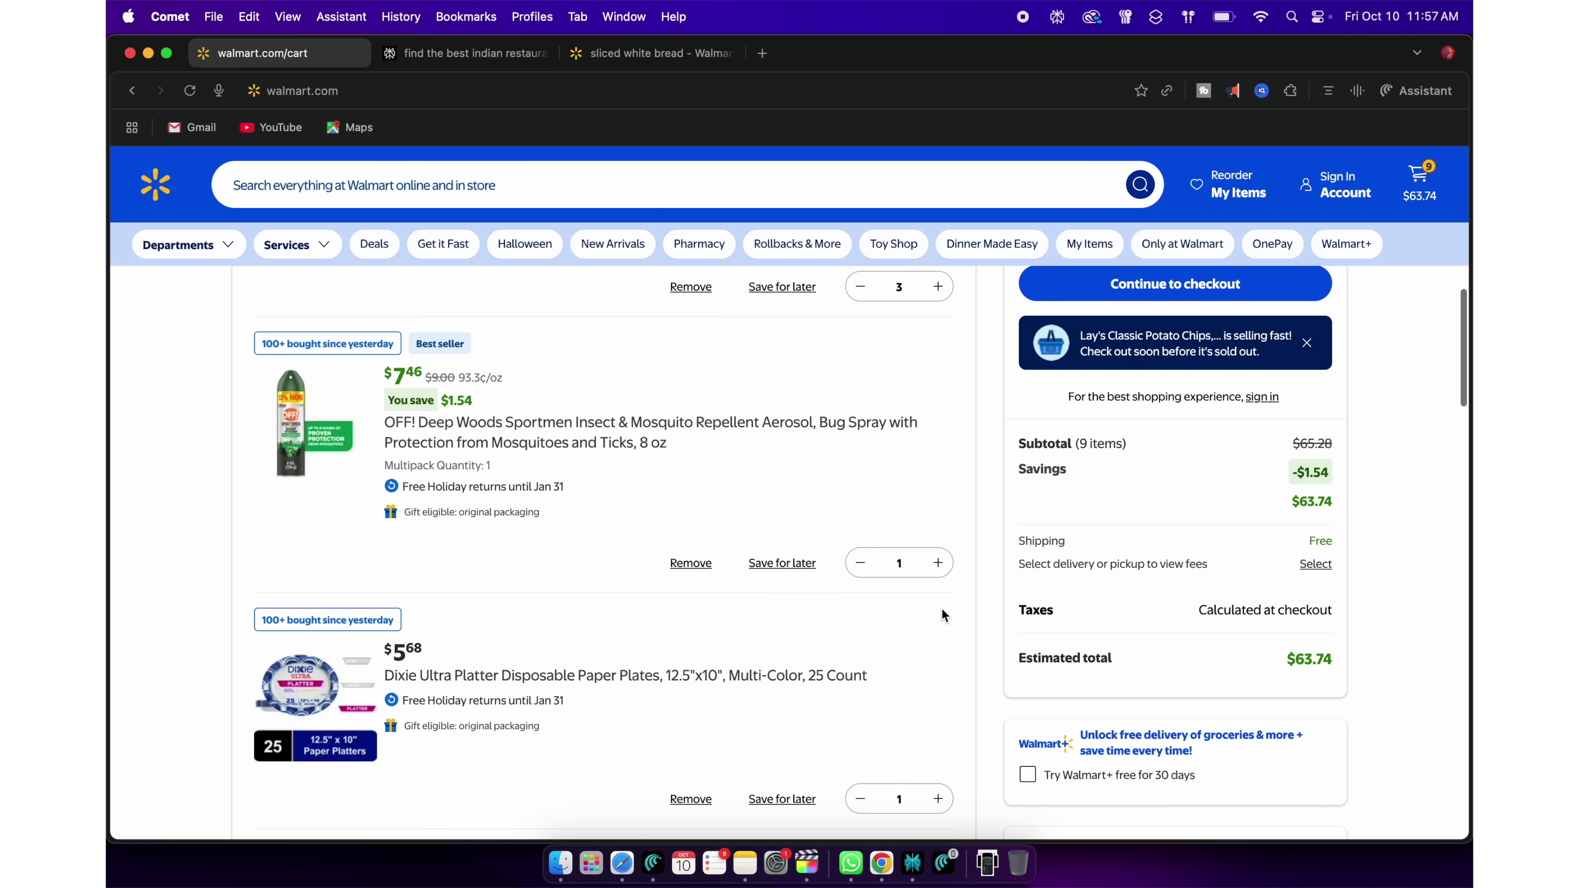
{"action": "scroll", "coordinate": [942, 614], "scroll_direction": "down", "scroll_amount": 6}
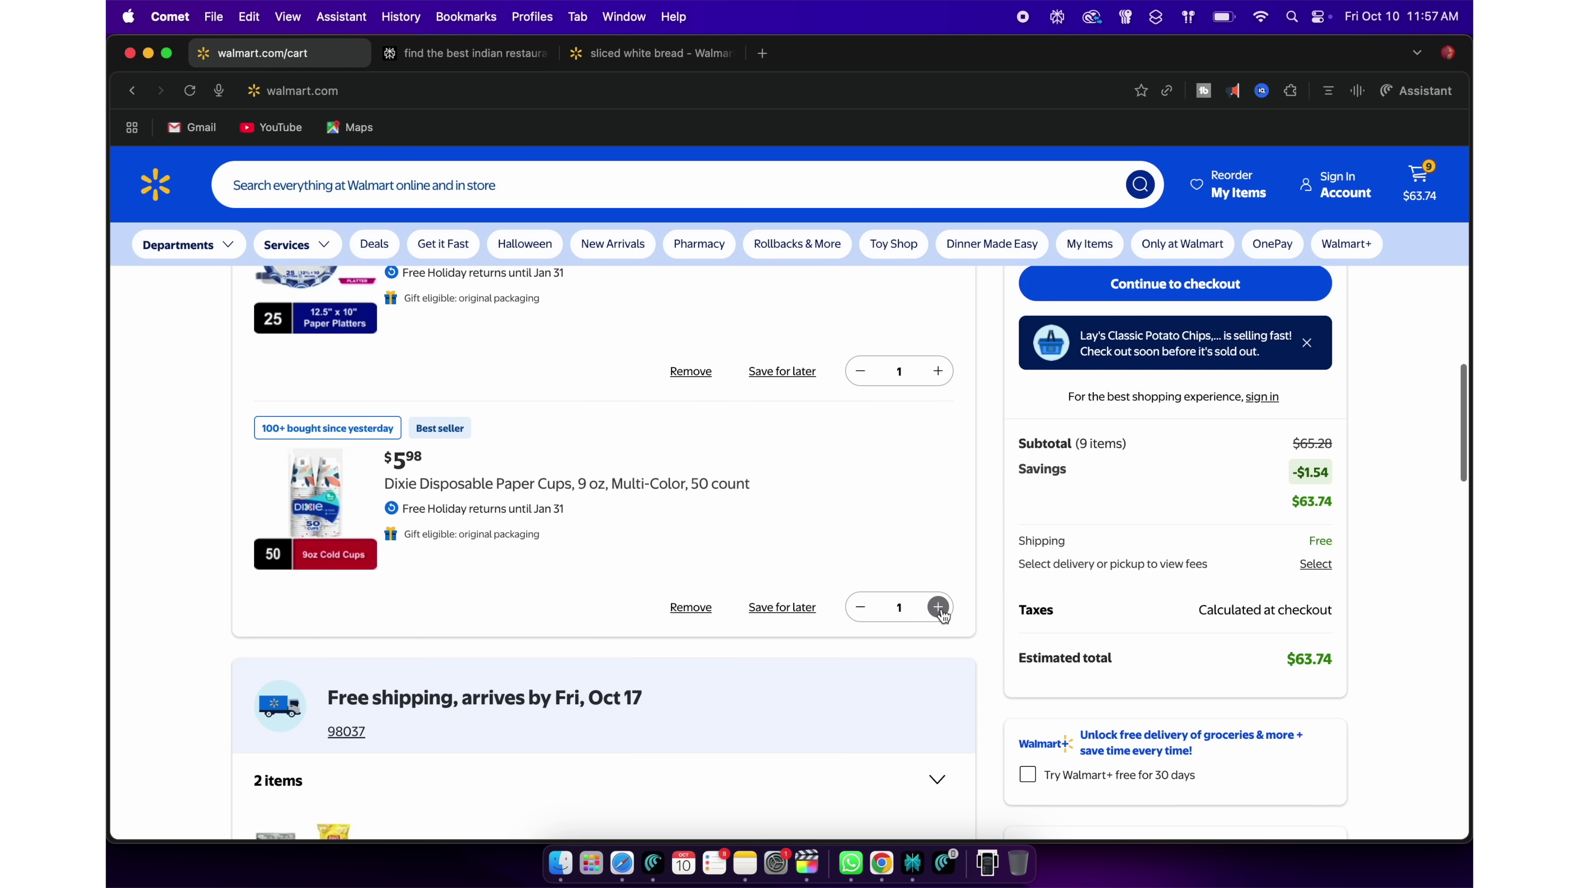
{"action": "scroll", "coordinate": [942, 615], "scroll_direction": "down", "scroll_amount": 3}
{"action": "left_click", "coordinate": [938, 475]}
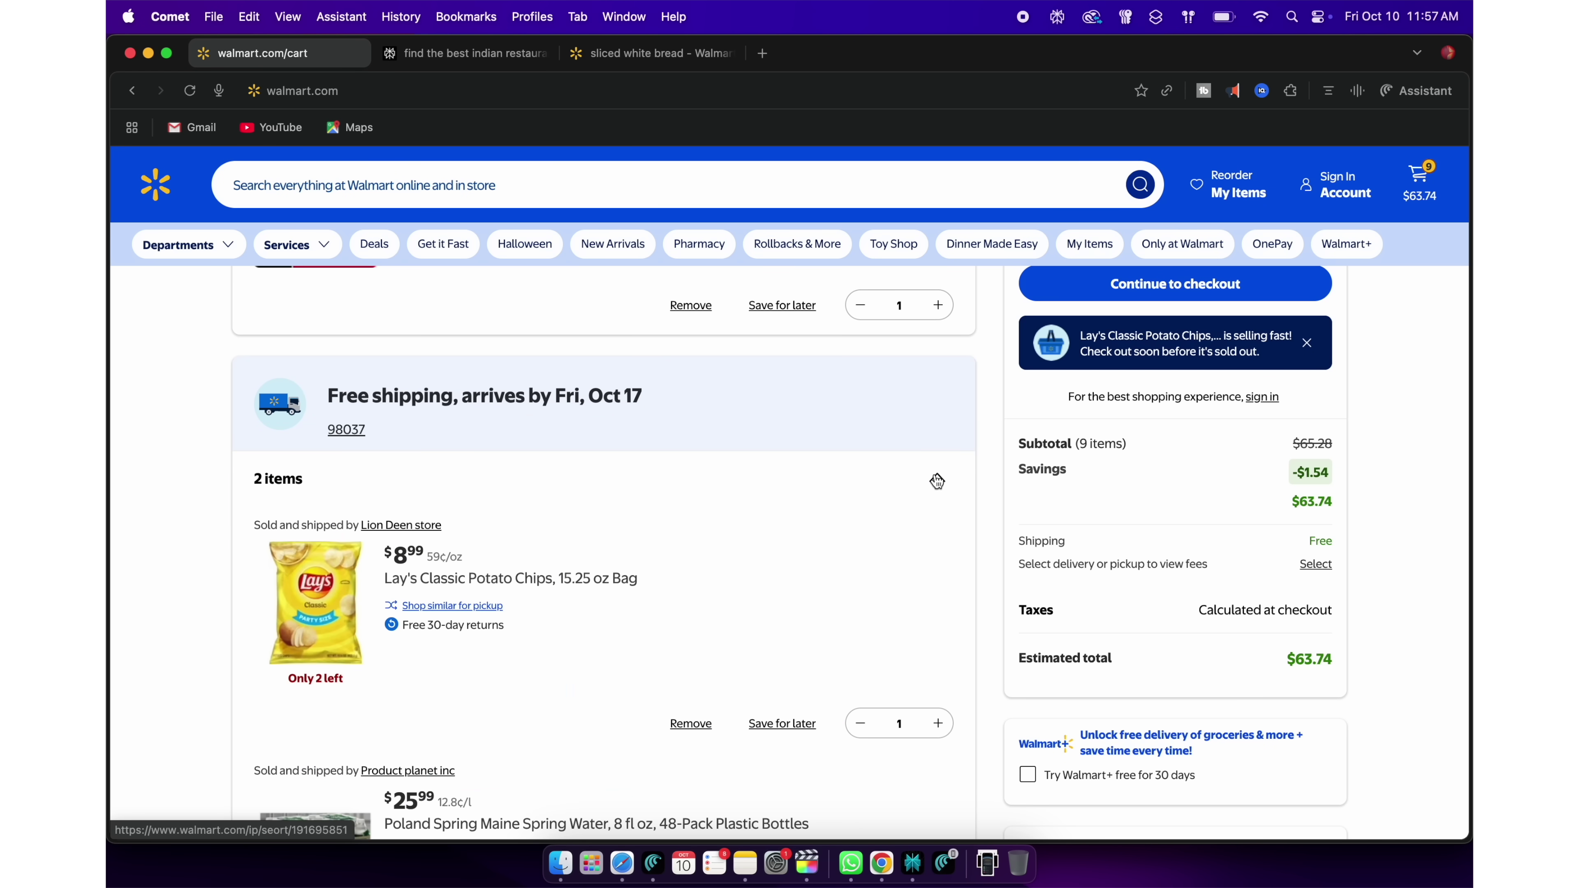
{"action": "scroll", "coordinate": [895, 554], "scroll_direction": "down", "scroll_amount": 4}
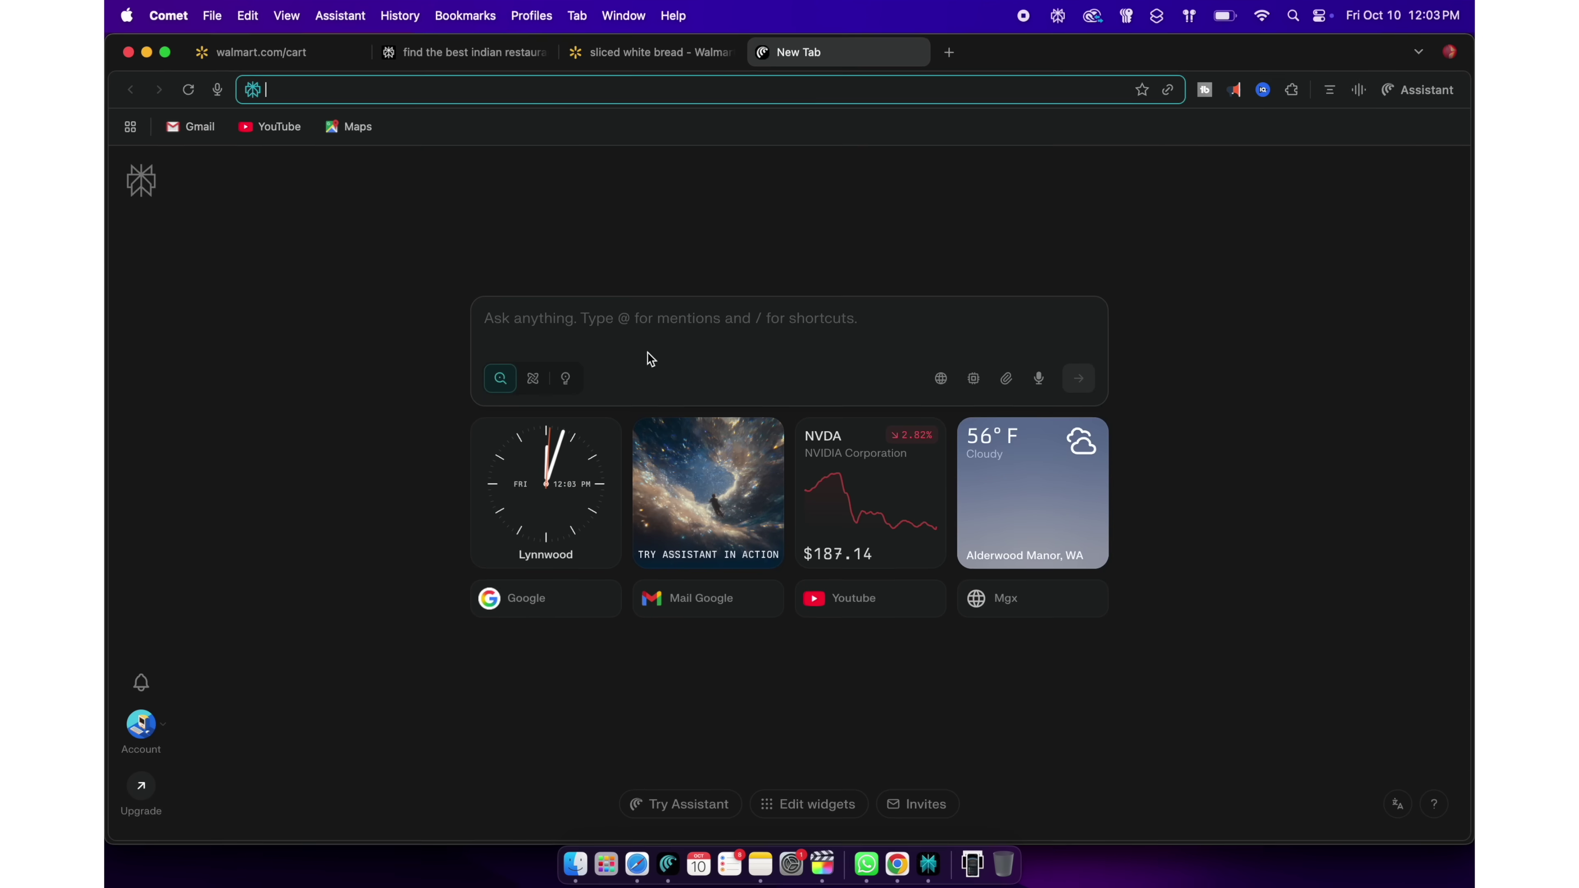
Paste and send the request to add the top-rated, most-reviewed 10000mAh+ power bank to the Amazon cart
{"action": "left_click", "coordinate": [575, 285]}
{"action": "type", "text": "Search on amazon for the highest rated and most reviewed powerbank with atleast 10000mah and add it to my cart"}
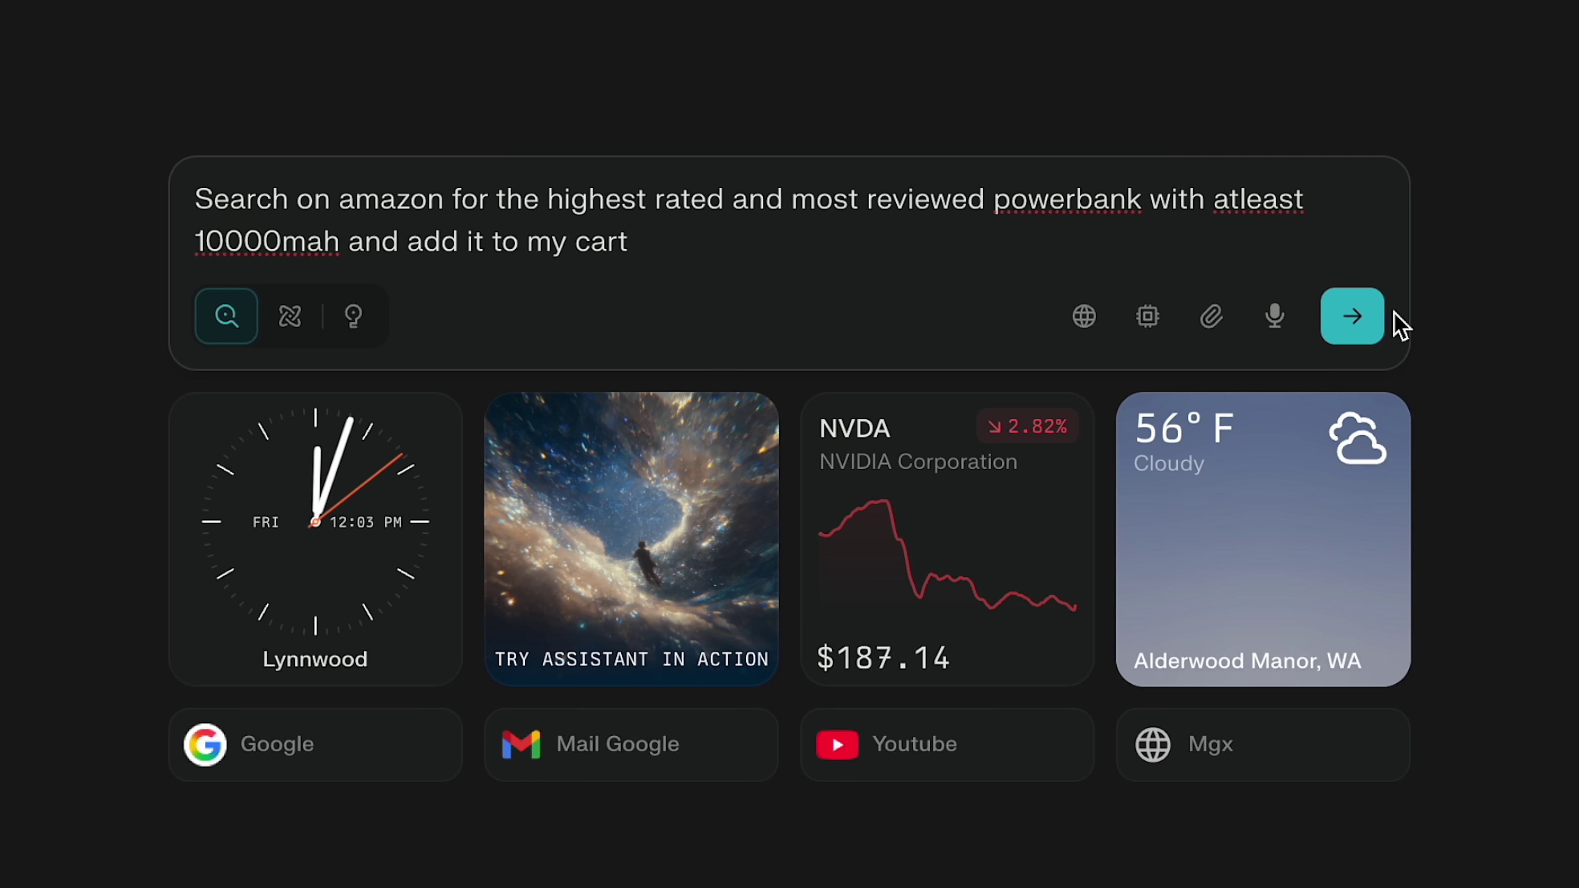
{"action": "left_click", "coordinate": [1355, 317]}
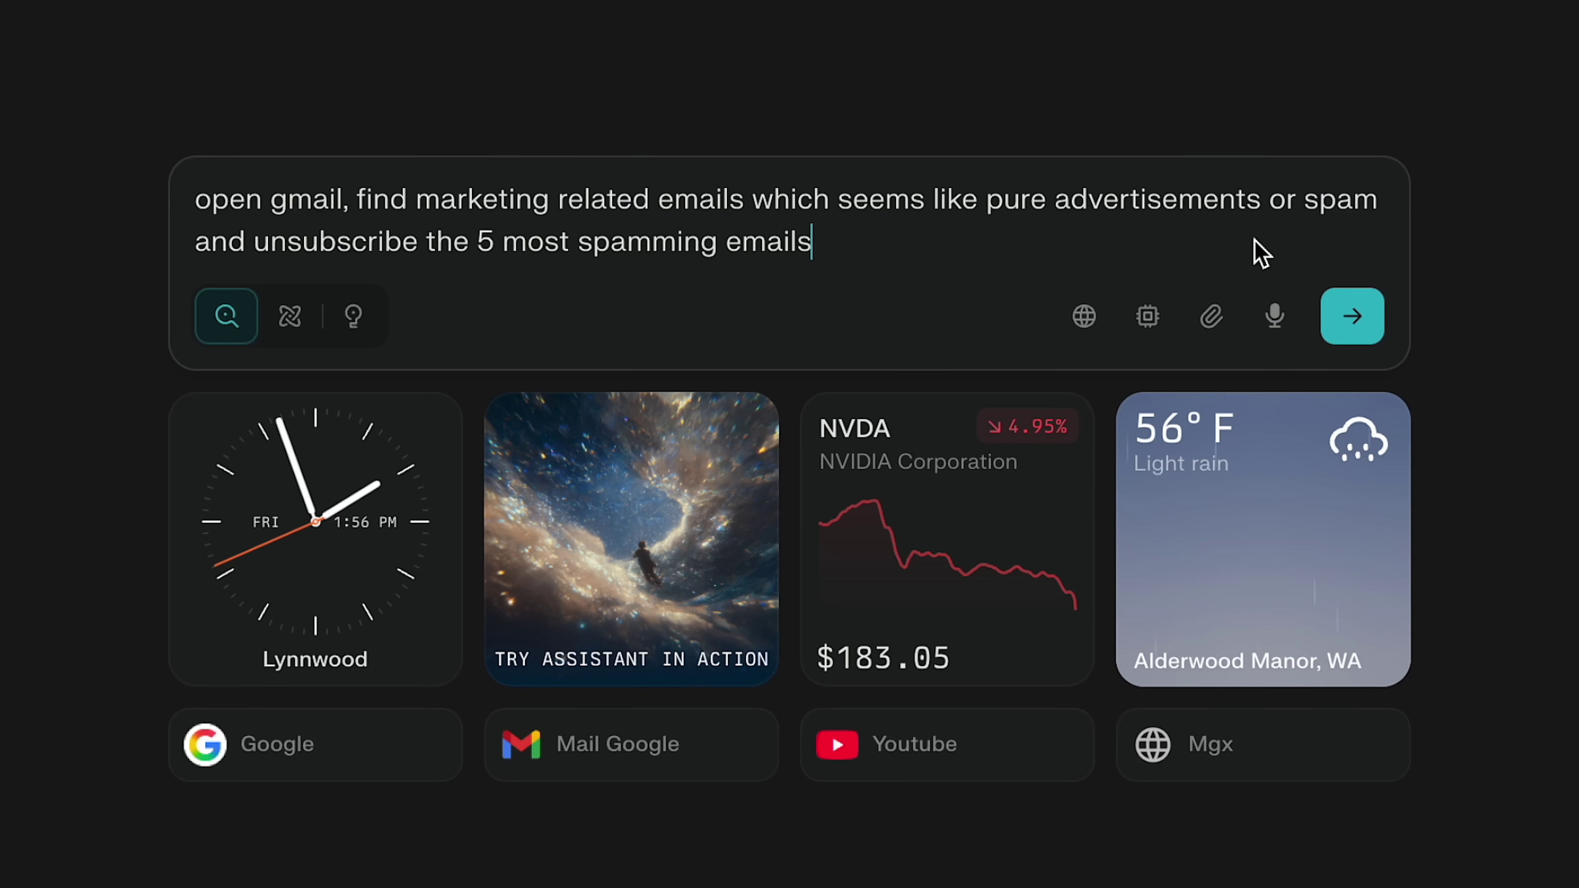
Send the Gmail request to unsubscribe from the five most frequent marketing senders
{"action": "left_click", "coordinate": [1355, 314]}
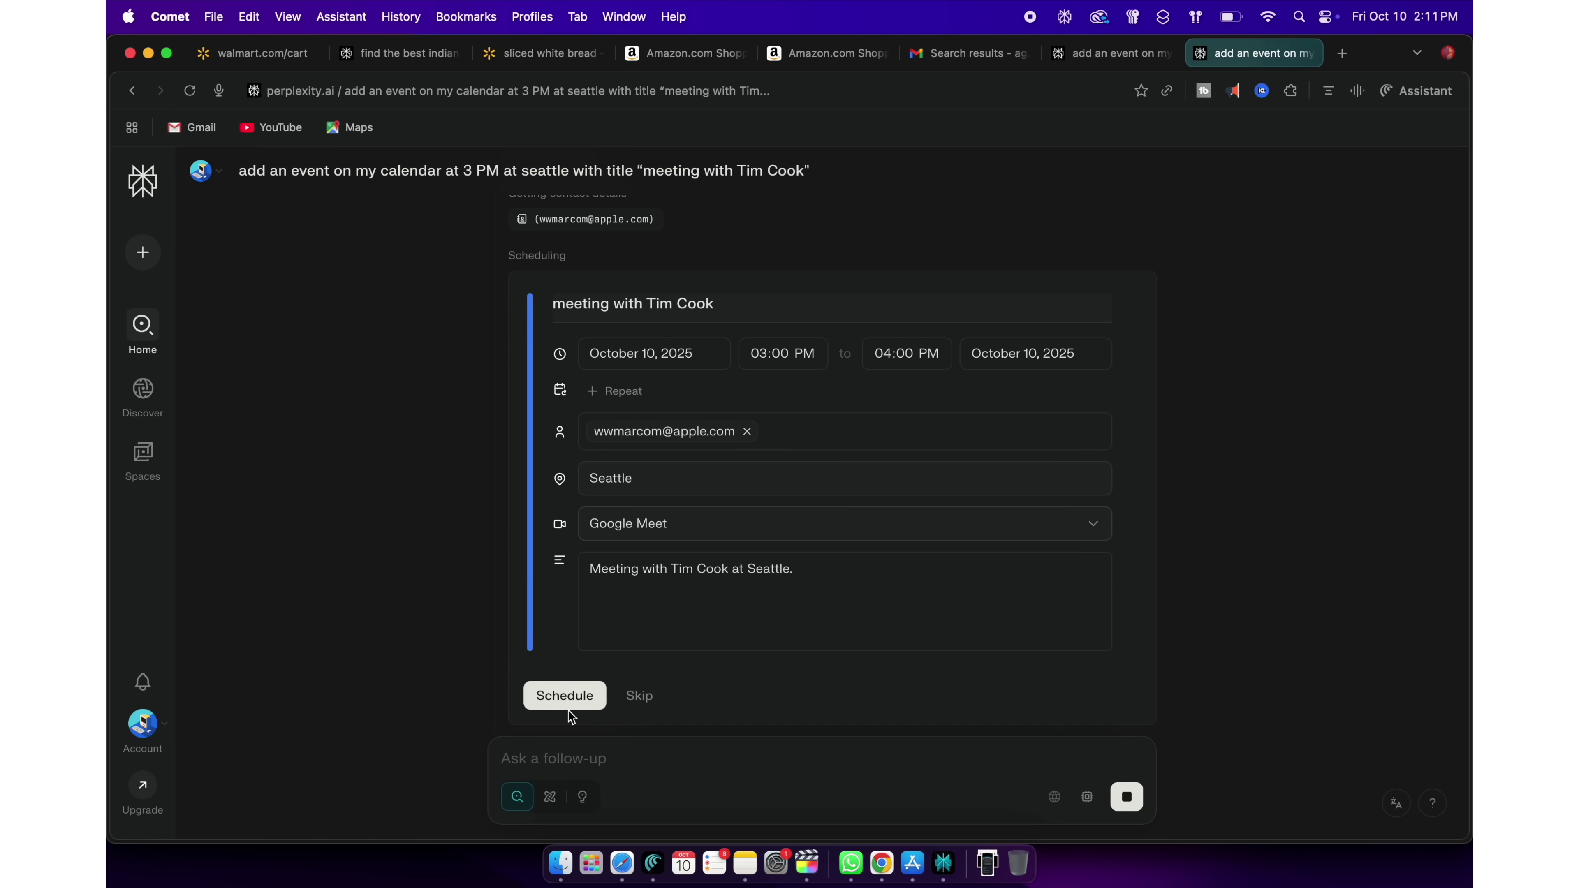
Schedule the 'meeting with Tim Cook' for October 10, 2025, 3–4 PM in Seattle
{"action": "left_click", "coordinate": [564, 695]}
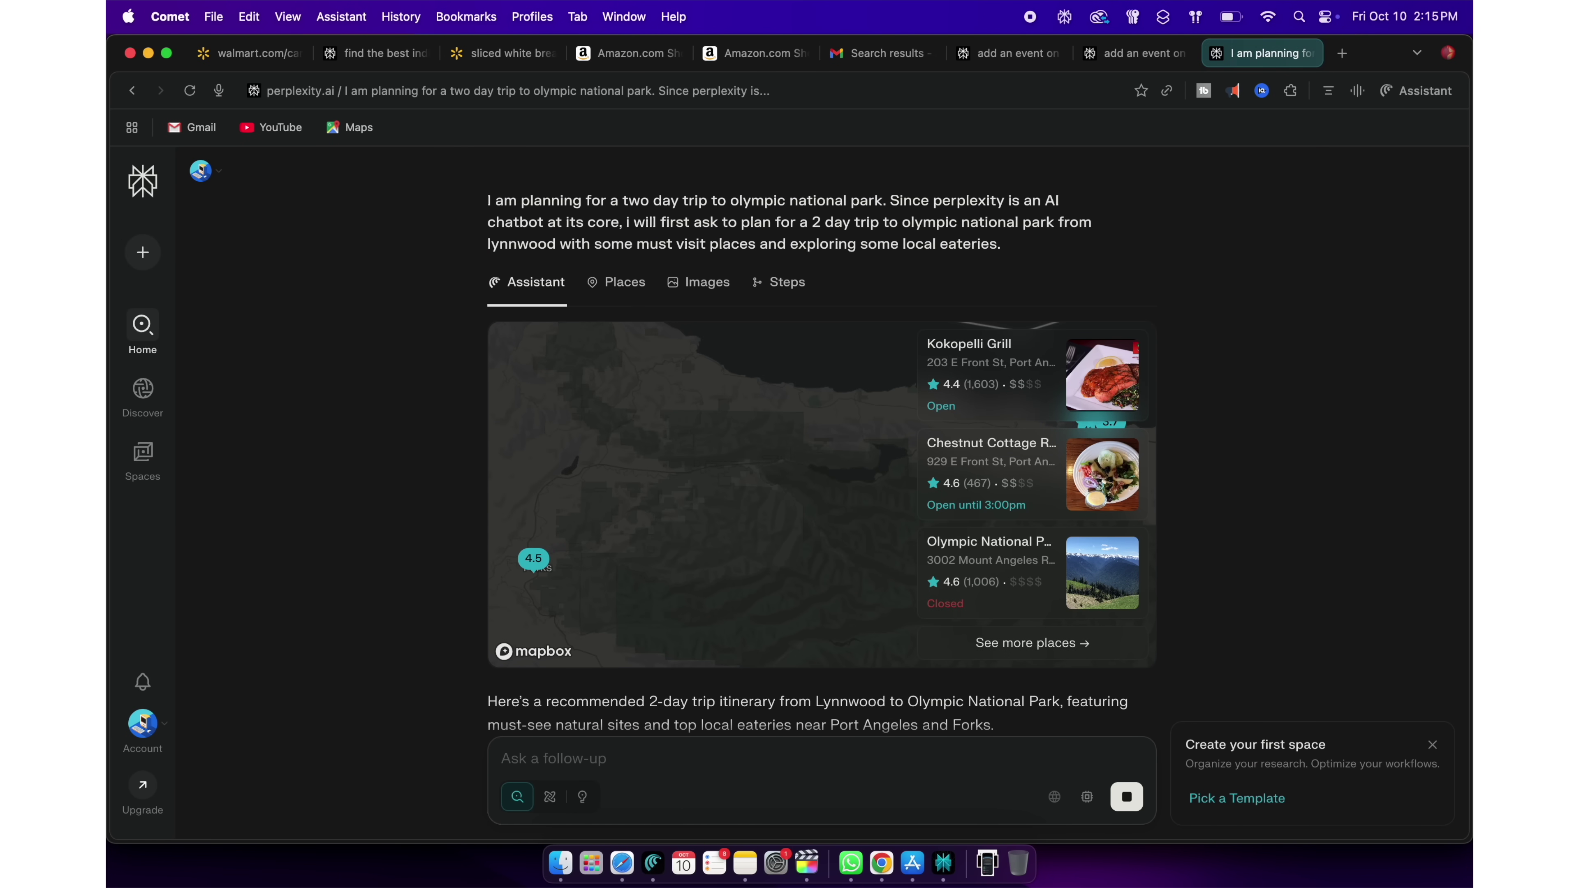
Scroll through the Olympic National Park answer's places, eateries and Sample Itinerary
{"action": "scroll", "coordinate": [463, 692], "scroll_direction": "down", "scroll_amount": 6}
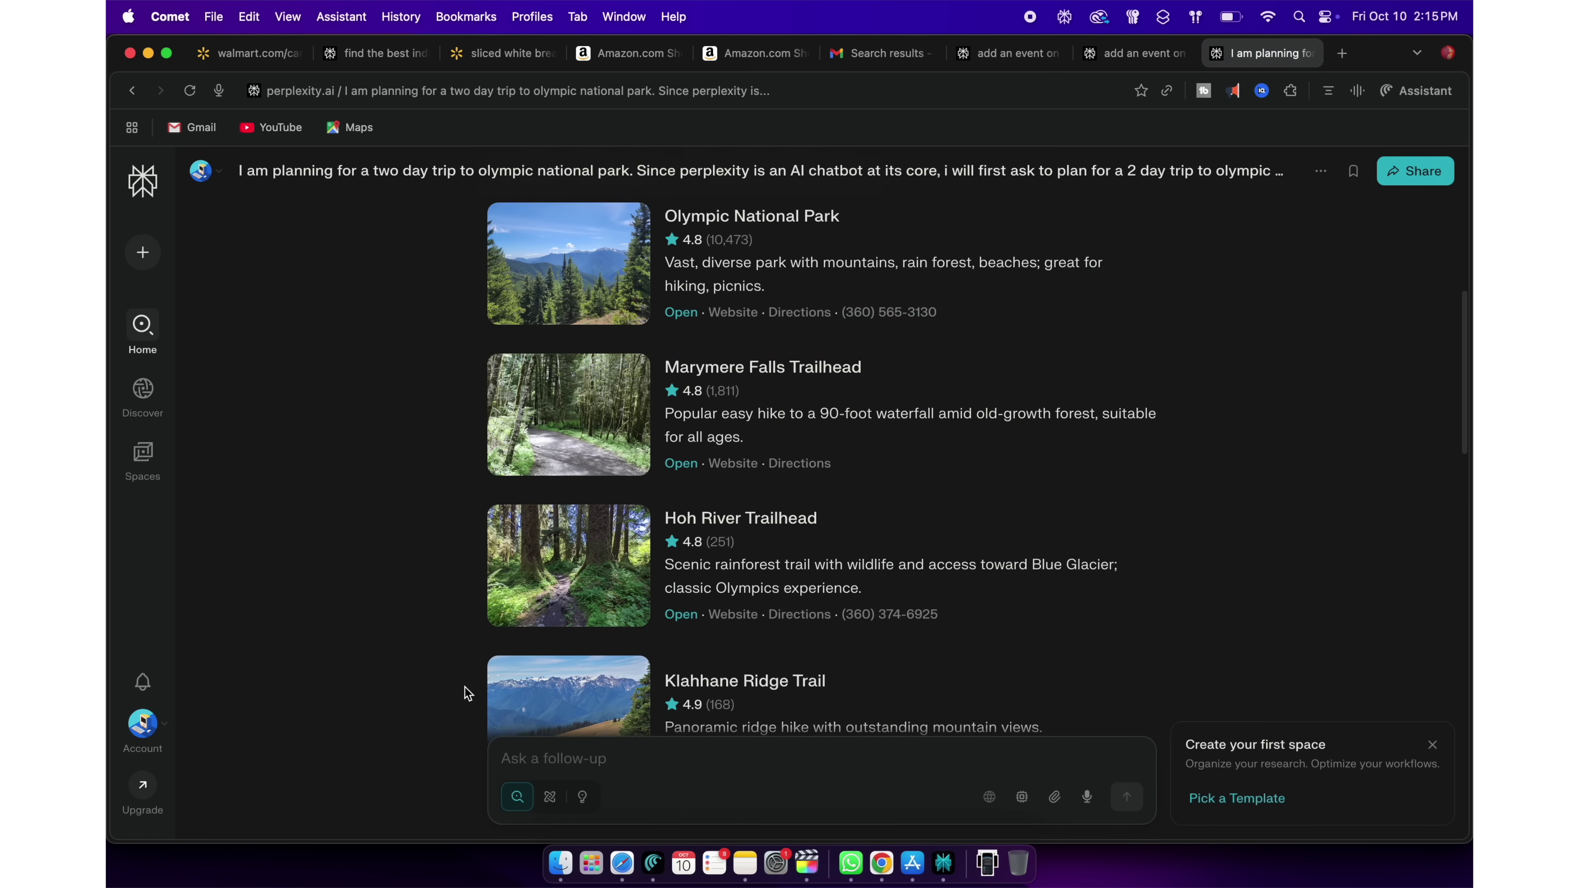
{"action": "scroll", "coordinate": [467, 694], "scroll_direction": "down", "scroll_amount": 12}
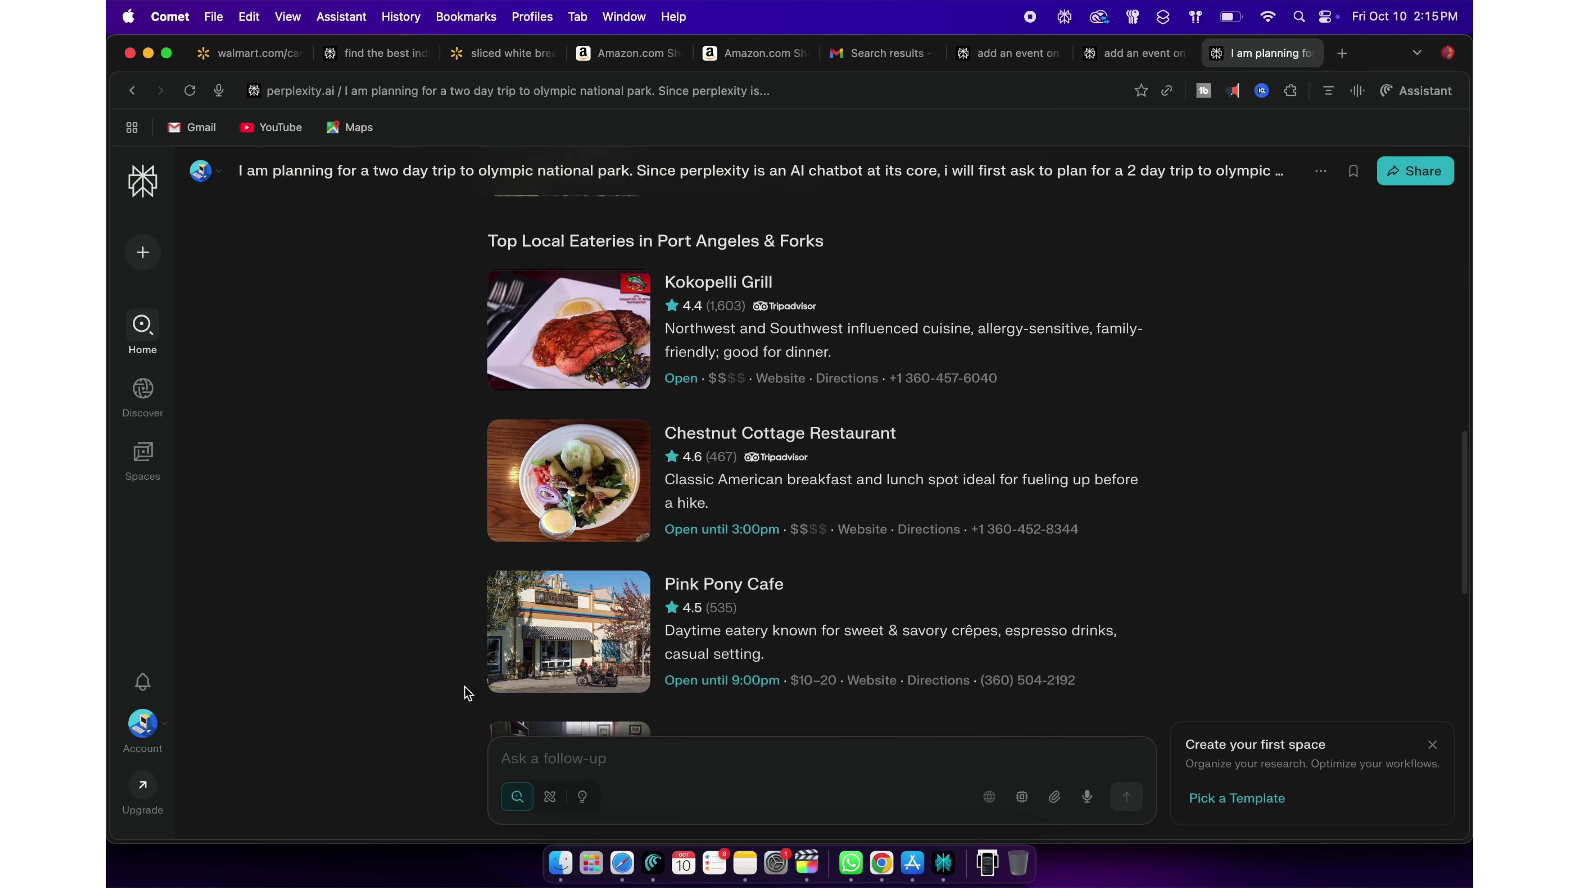
{"action": "scroll", "coordinate": [465, 690], "scroll_direction": "down", "scroll_amount": 5}
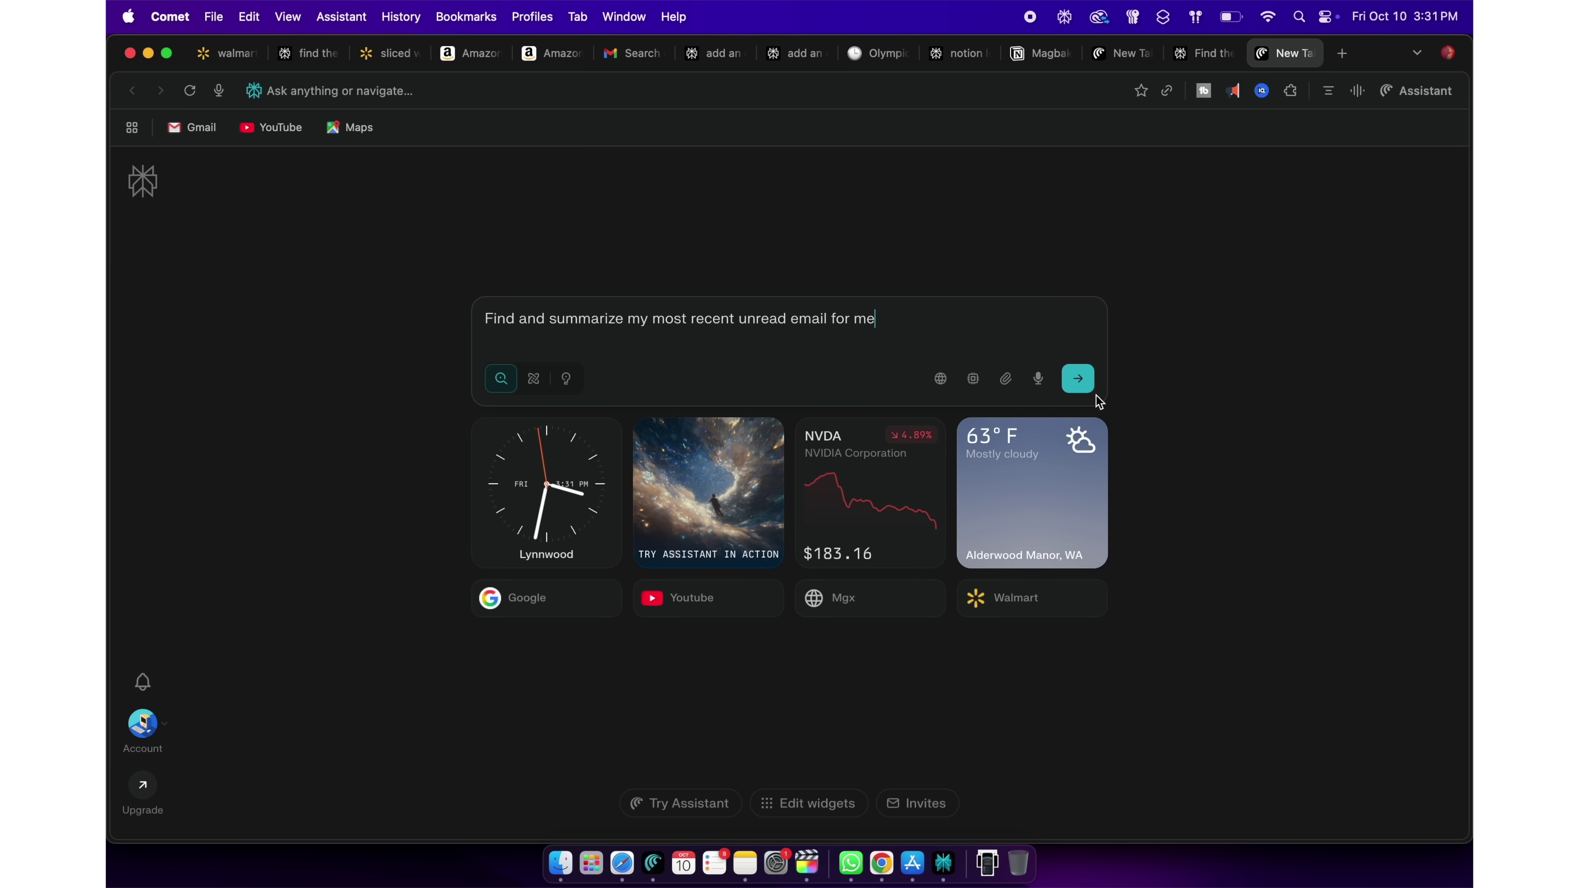
Send the unread-email summary request and review the Skyscanner cheapest-flights summary and Related section
{"action": "left_click", "coordinate": [1081, 381]}
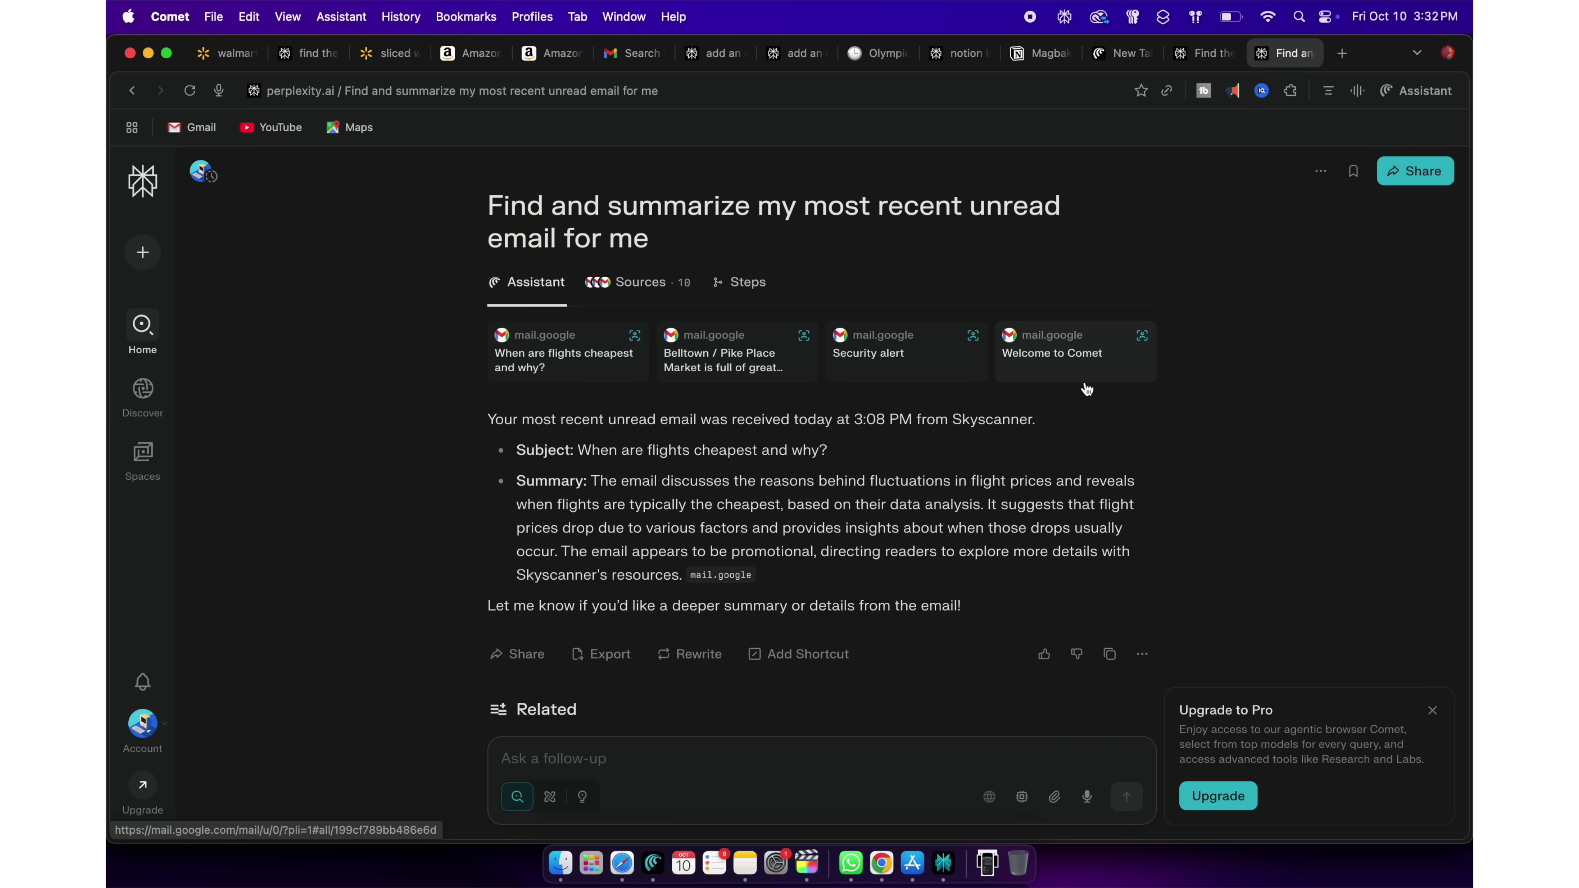
{"action": "scroll", "coordinate": [1086, 389], "scroll_direction": "down", "scroll_amount": 4}
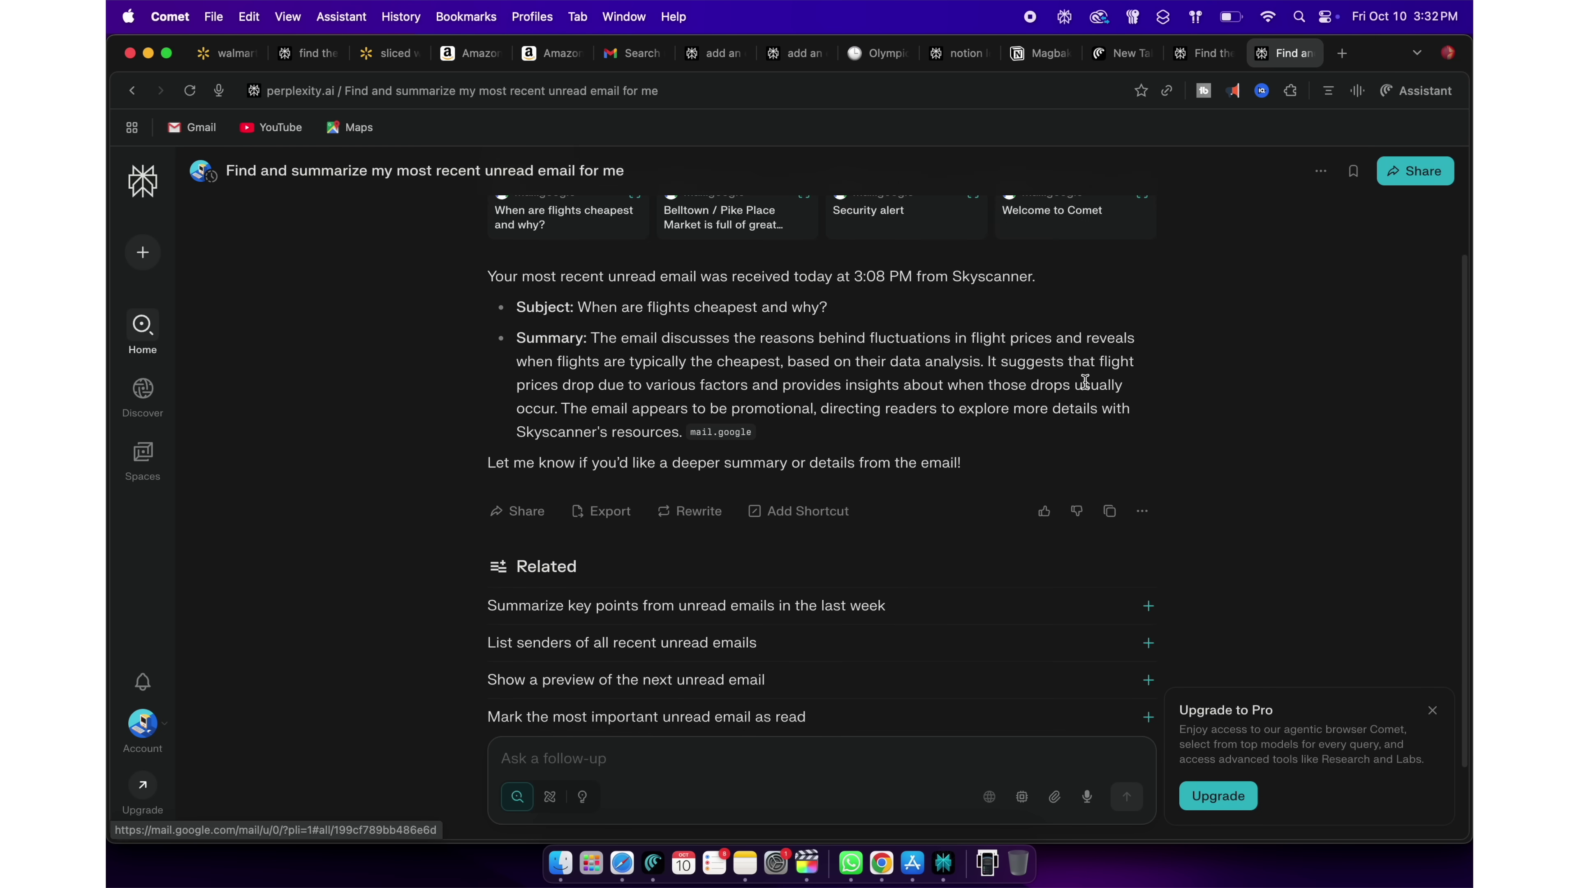
{"action": "scroll", "coordinate": [1085, 382], "scroll_direction": "up", "scroll_amount": 4}
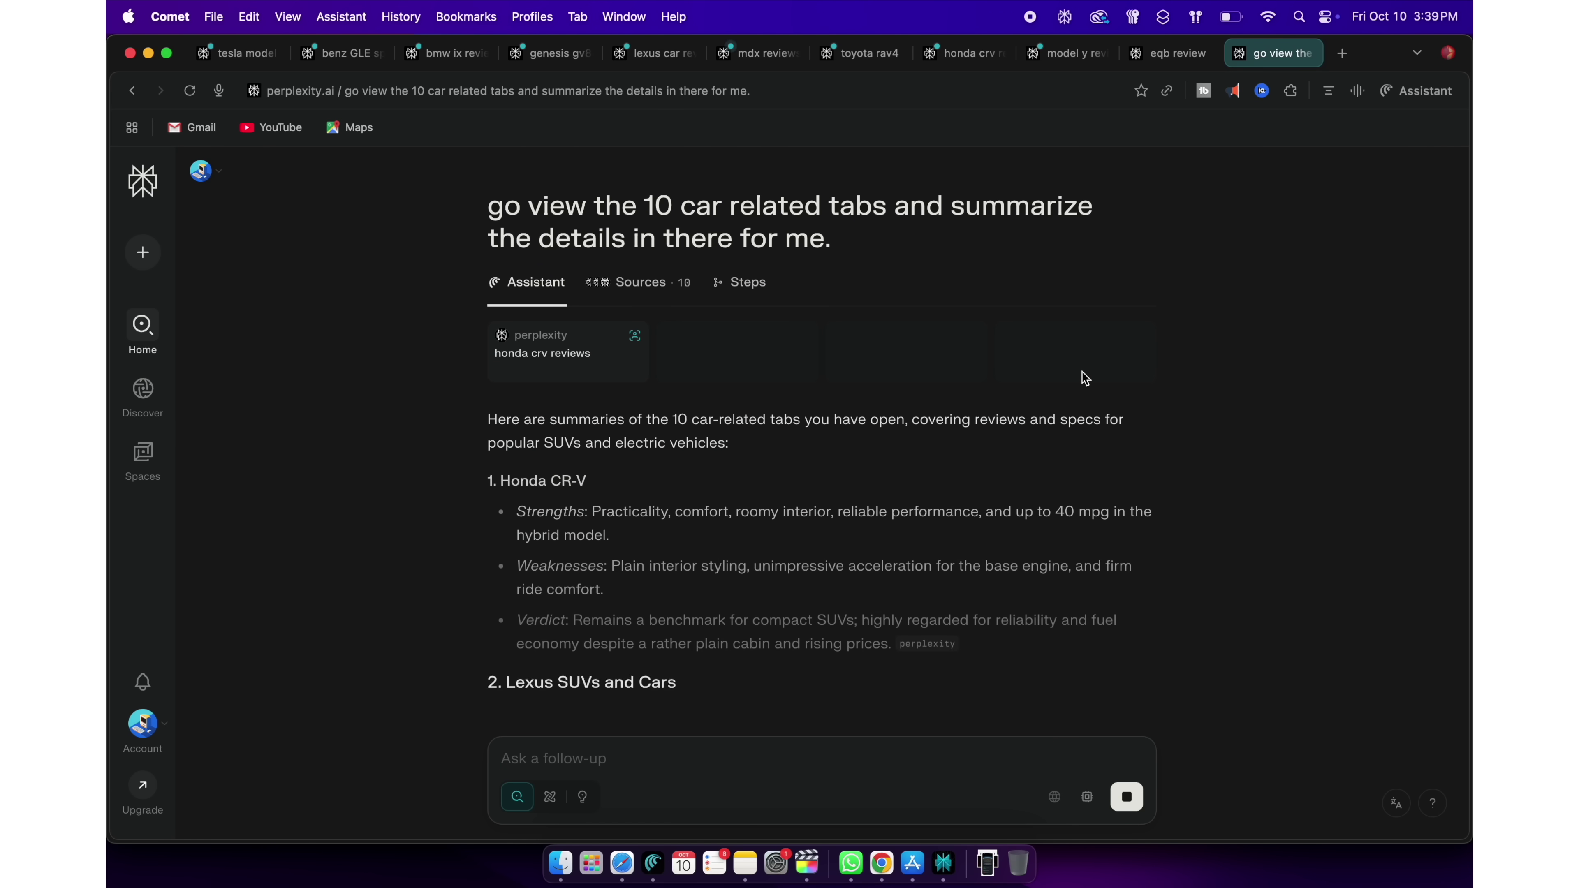
Read the car summary down to the Summary Table, then ask 'which car should i buy' as a follow-up
{"action": "scroll", "coordinate": [1085, 380], "scroll_direction": "down", "scroll_amount": 10}
{"action": "scroll", "coordinate": [1124, 410], "scroll_direction": "down", "scroll_amount": 3}
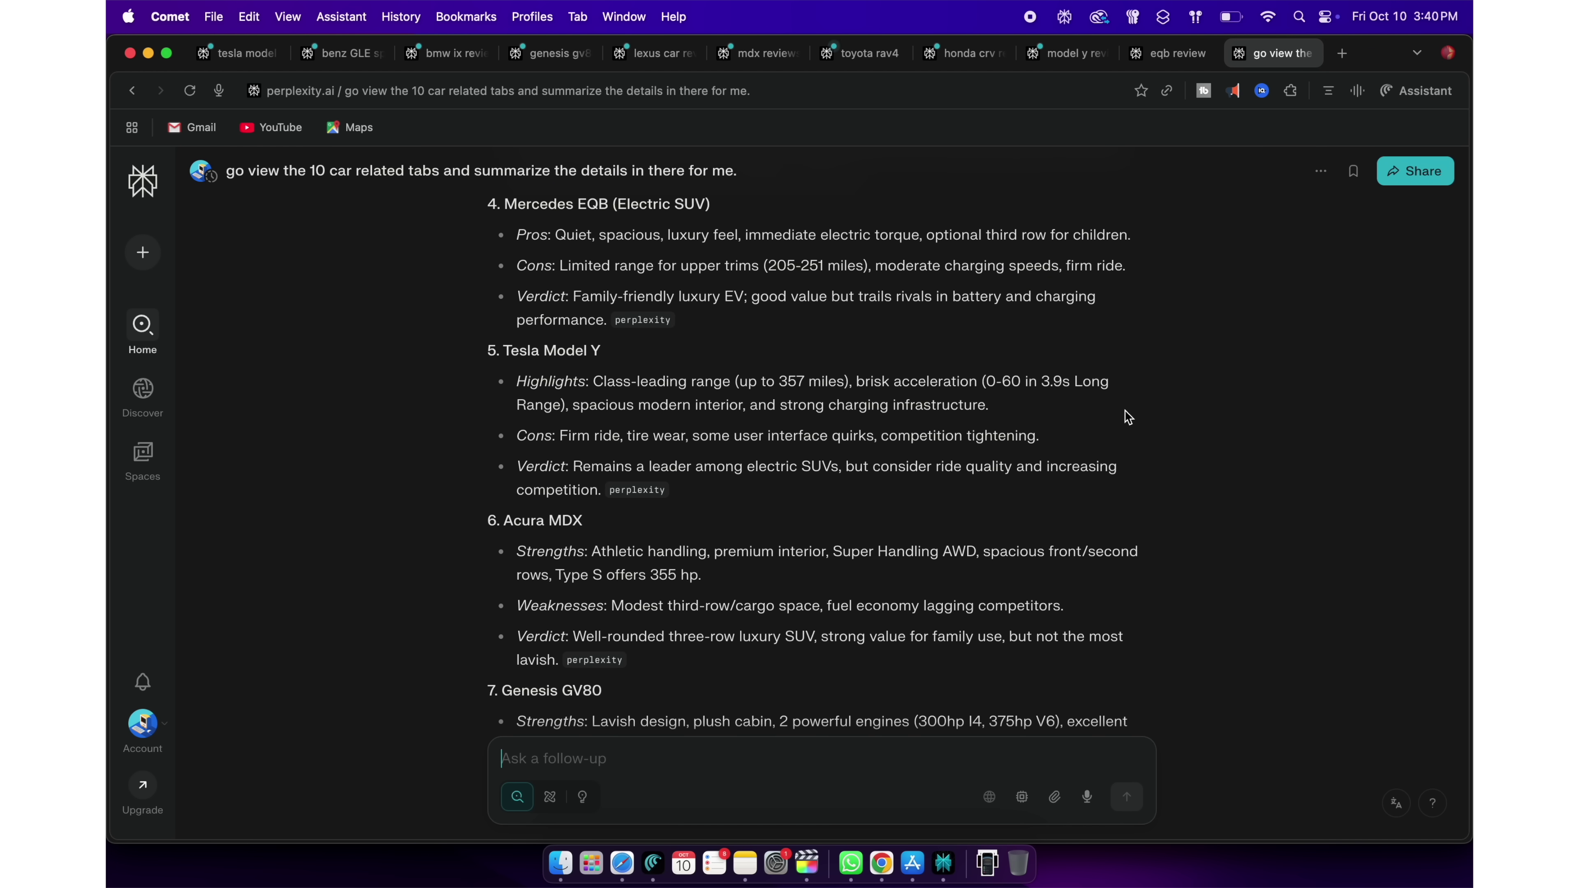
{"action": "scroll", "coordinate": [1126, 413], "scroll_direction": "down", "scroll_amount": 15}
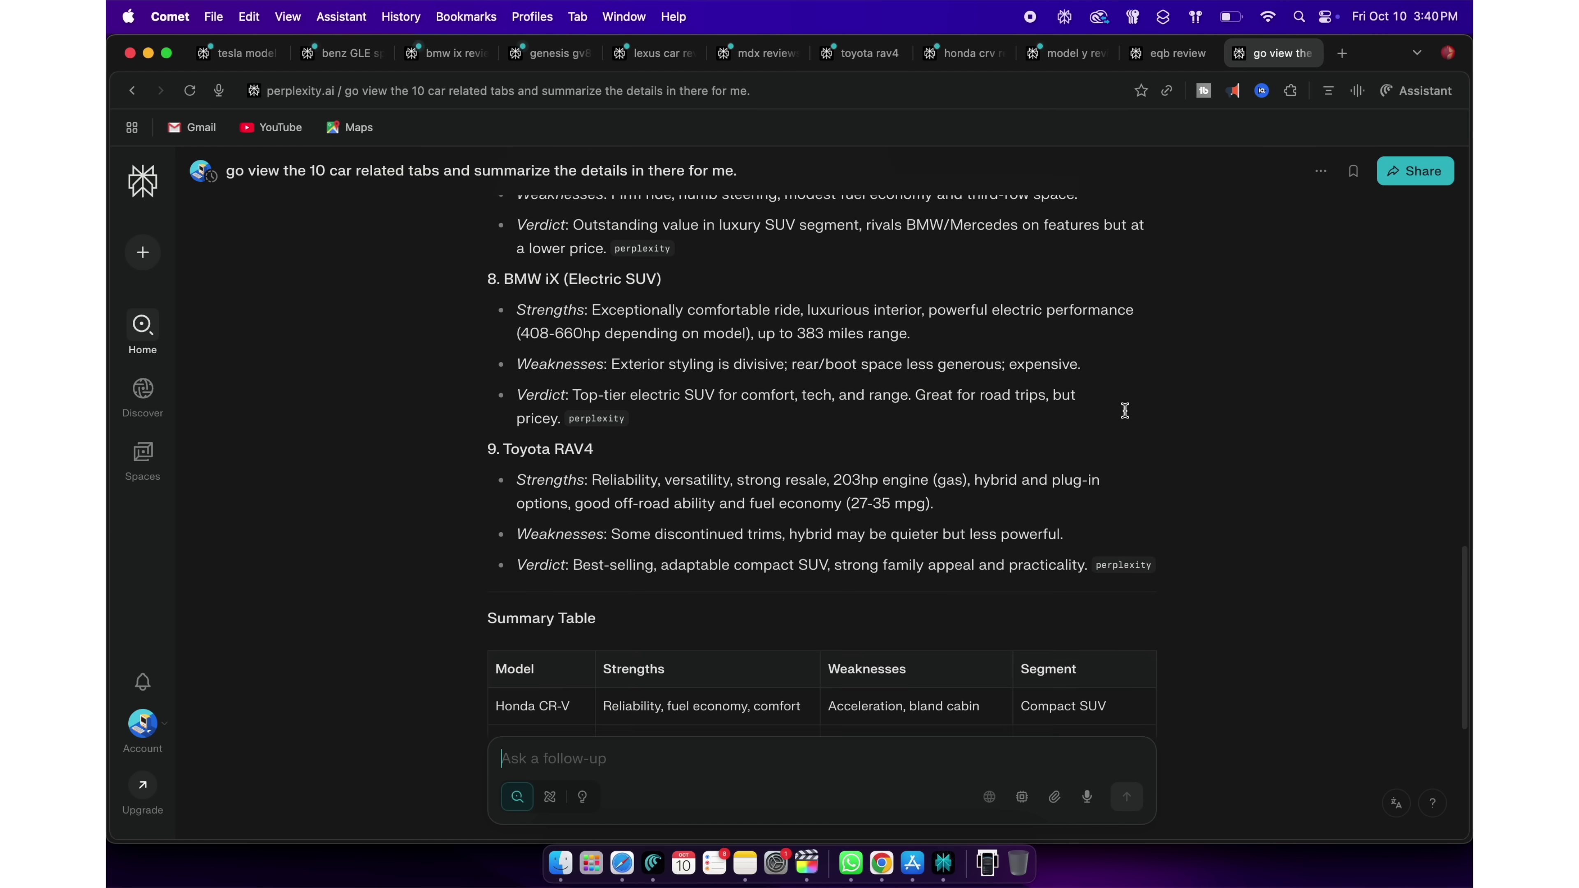
{"action": "type", "text": "which car should i buy today?"}
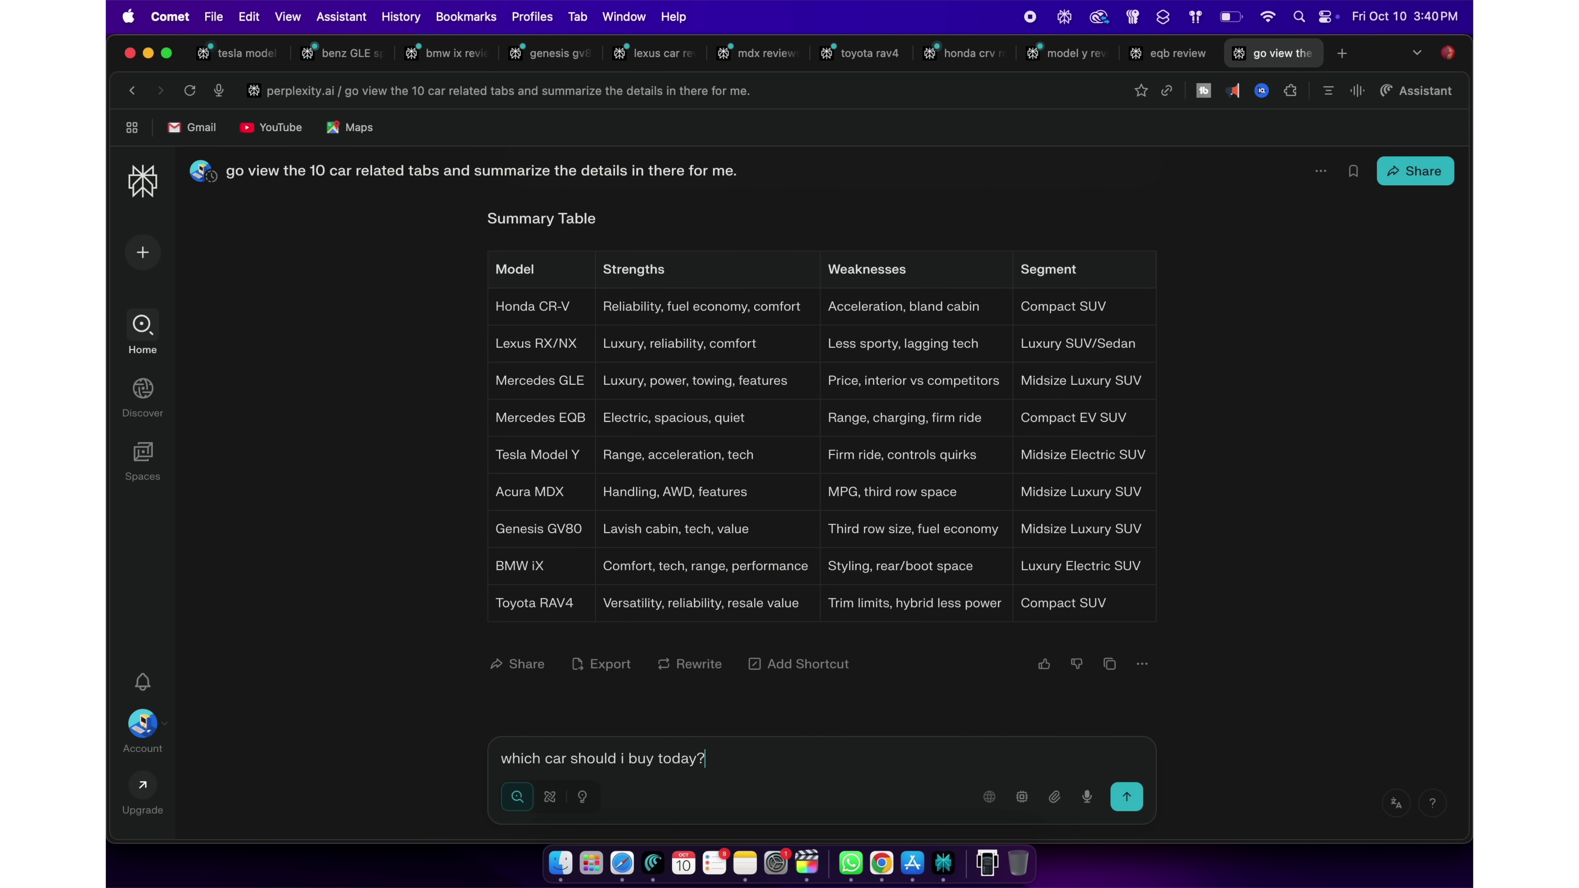
{"action": "key", "text": "Return"}
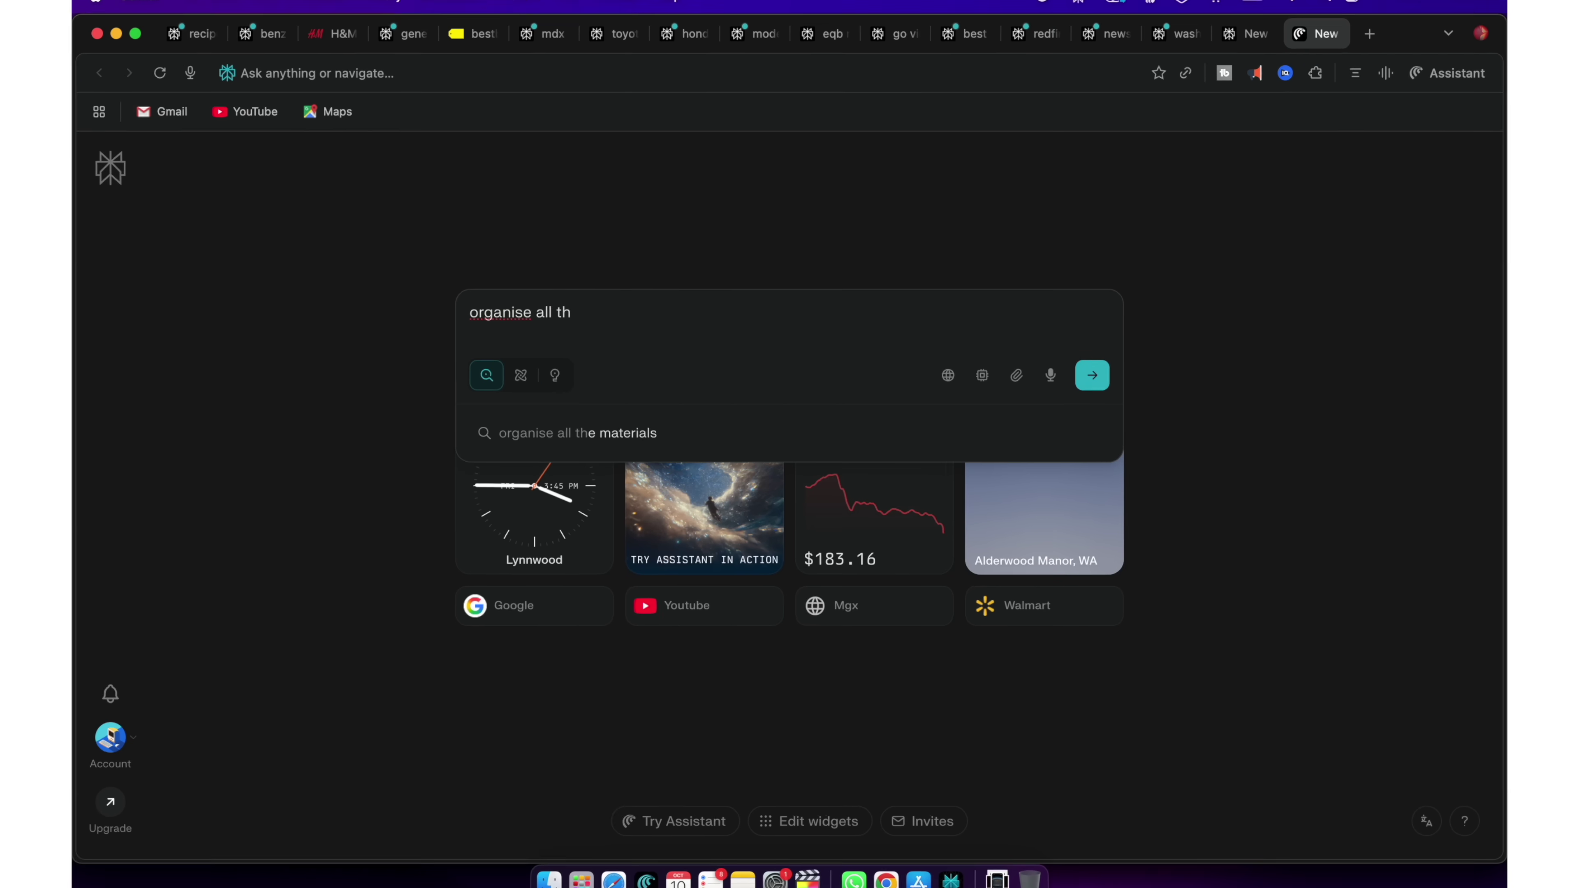
Ask the assistant to 'organise all the tabs for me' into groups
{"action": "type", "text": "e tabs for "}
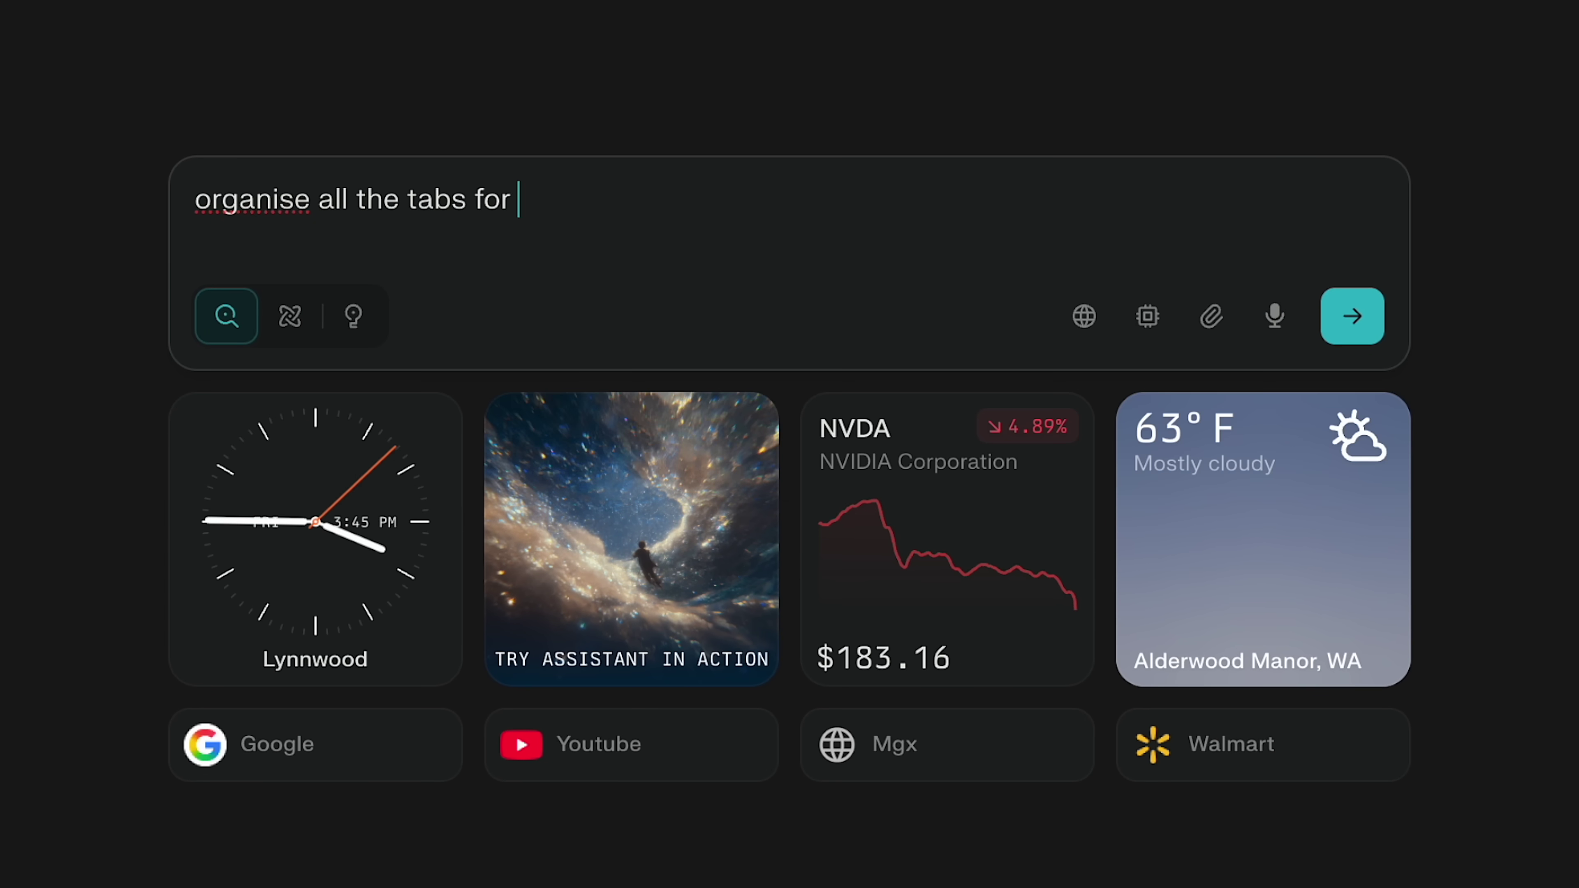
{"action": "type", "text": "me"}
{"action": "key", "text": "Return"}
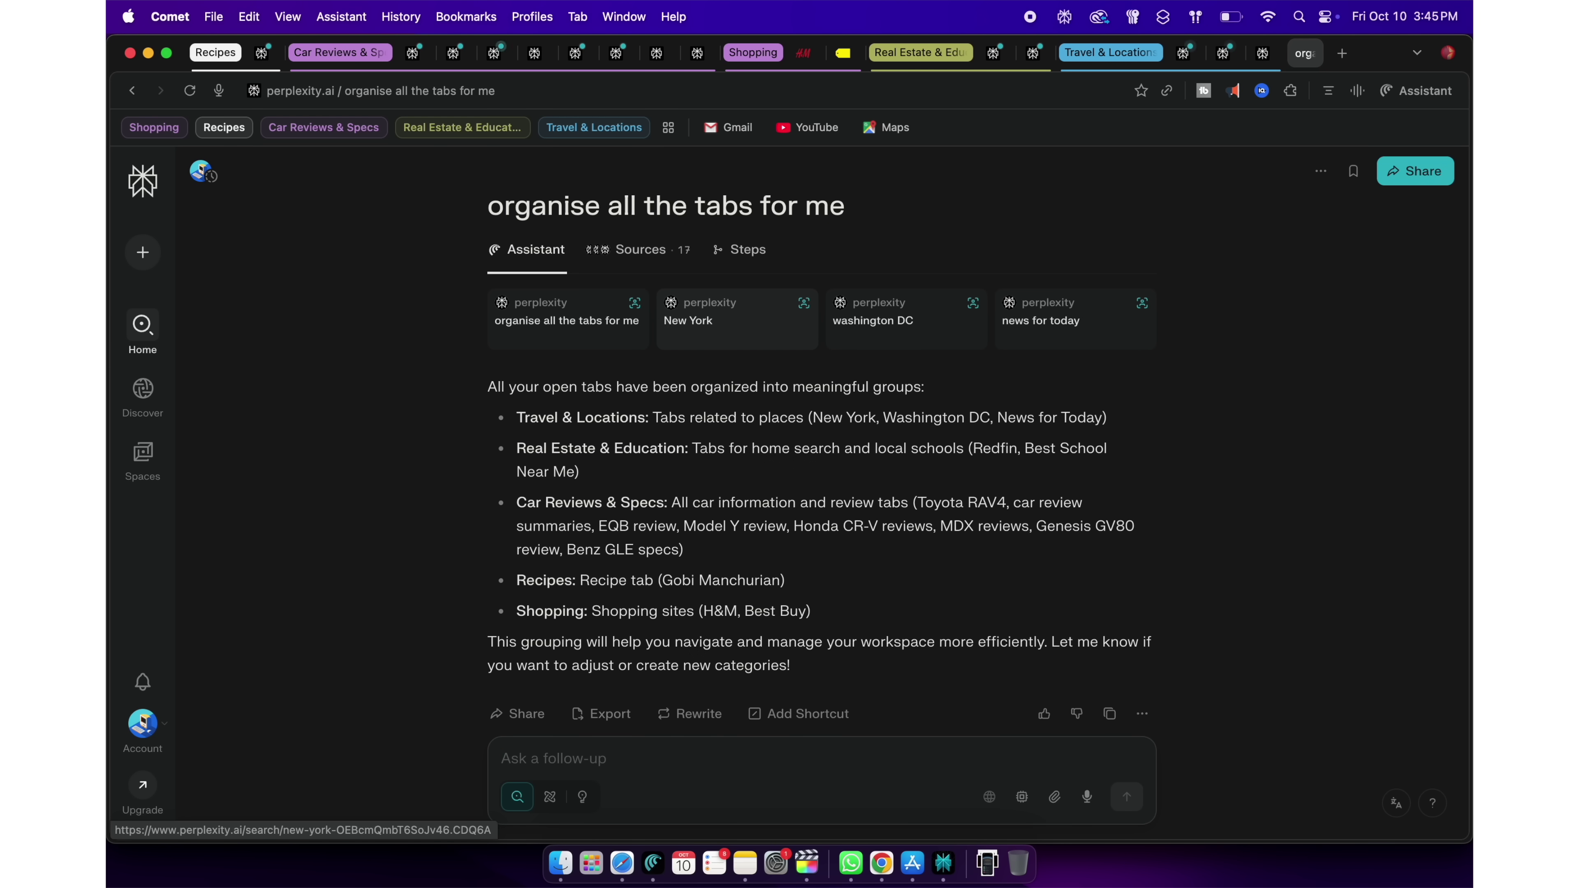
{"action": "key", "text": "super+t"}
Submit the request 'close all the tabs related to dress shopping'
{"action": "type", "text": "clo"}
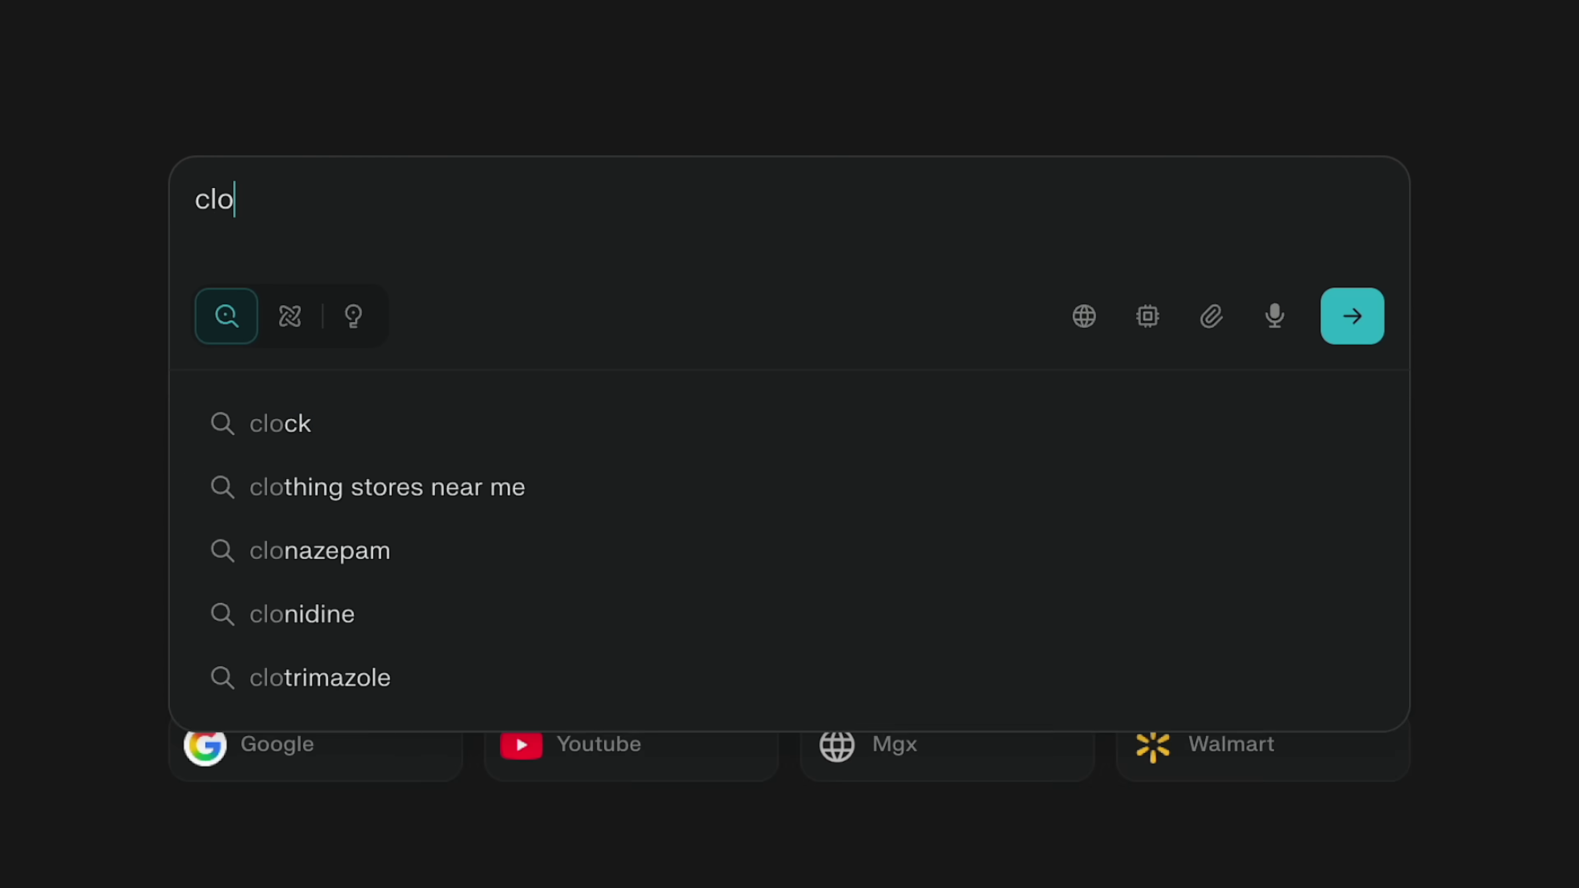
{"action": "type", "text": "se o"}
{"action": "key", "text": "BackSpace"}
{"action": "type", "text": "all "}
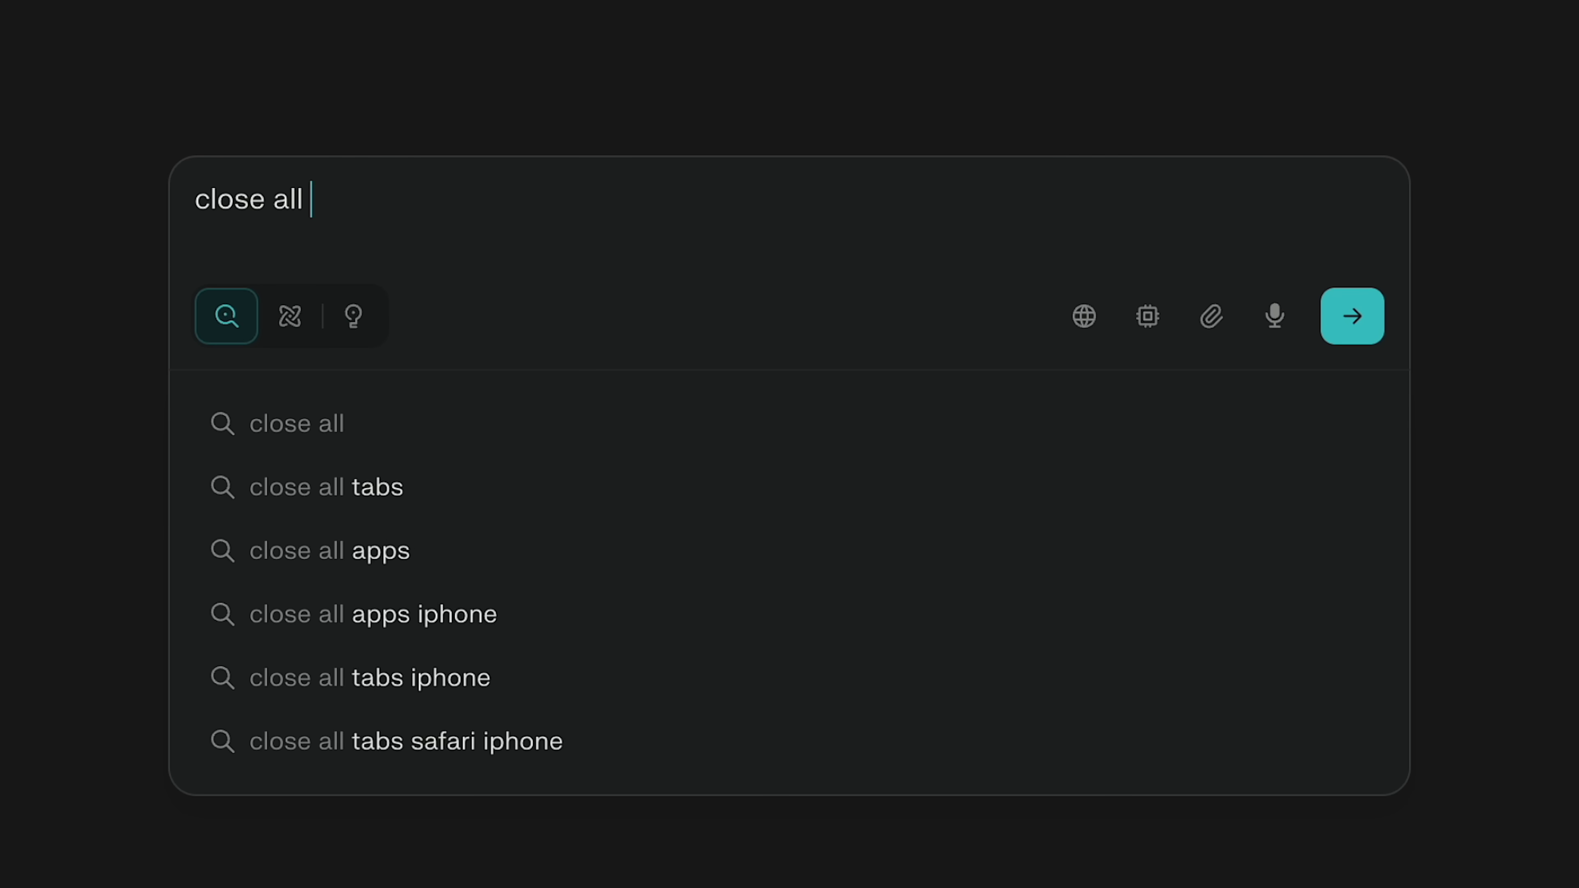
{"action": "type", "text": "the tabs re"}
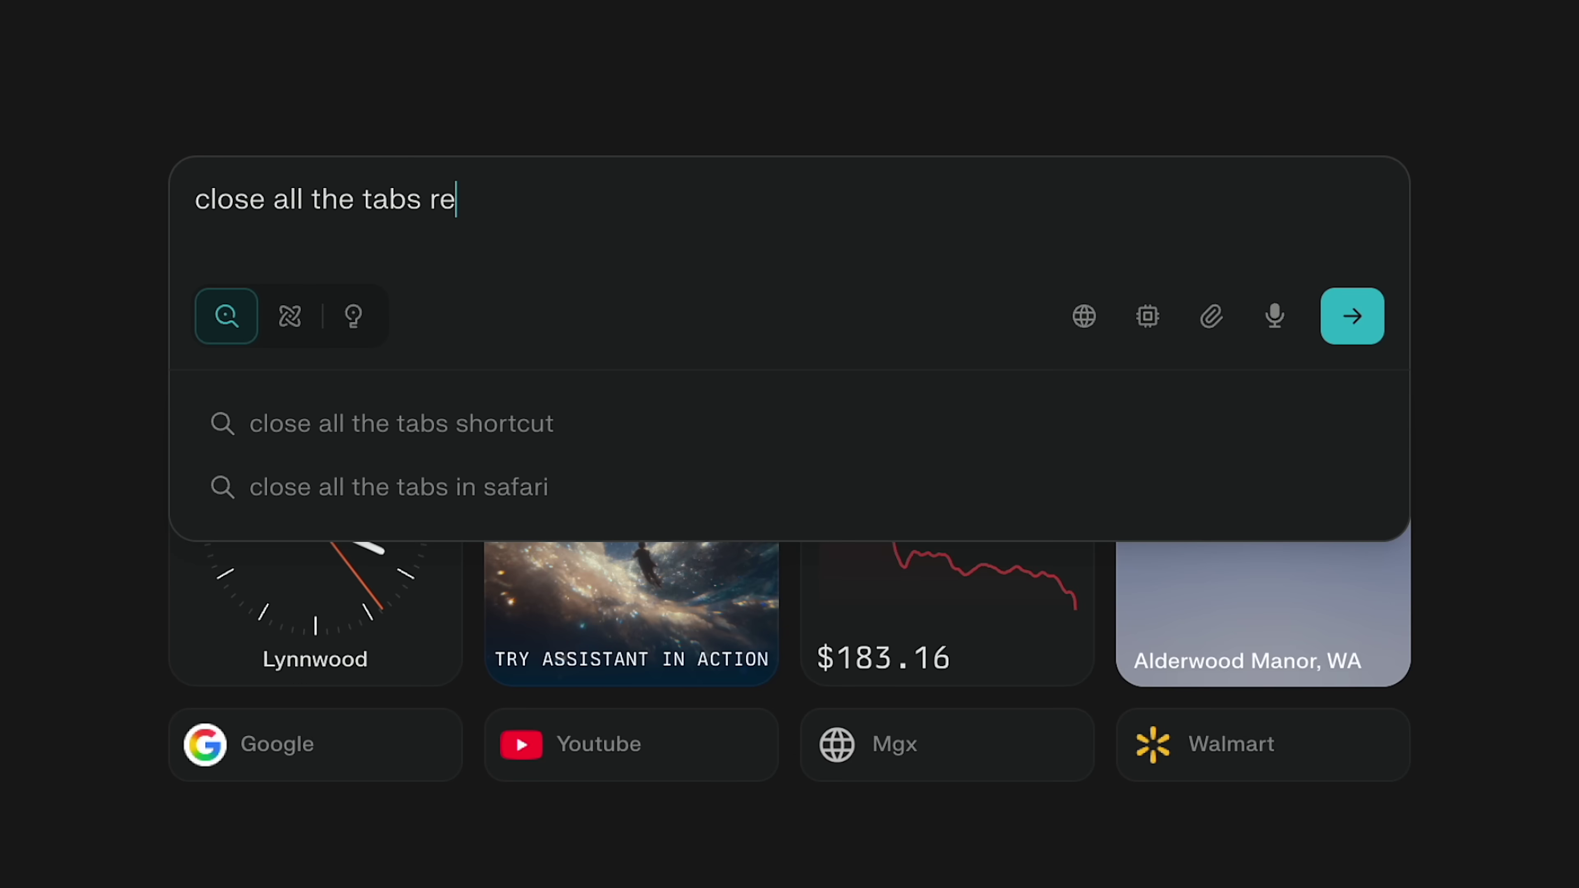
{"action": "type", "text": "lated t"}
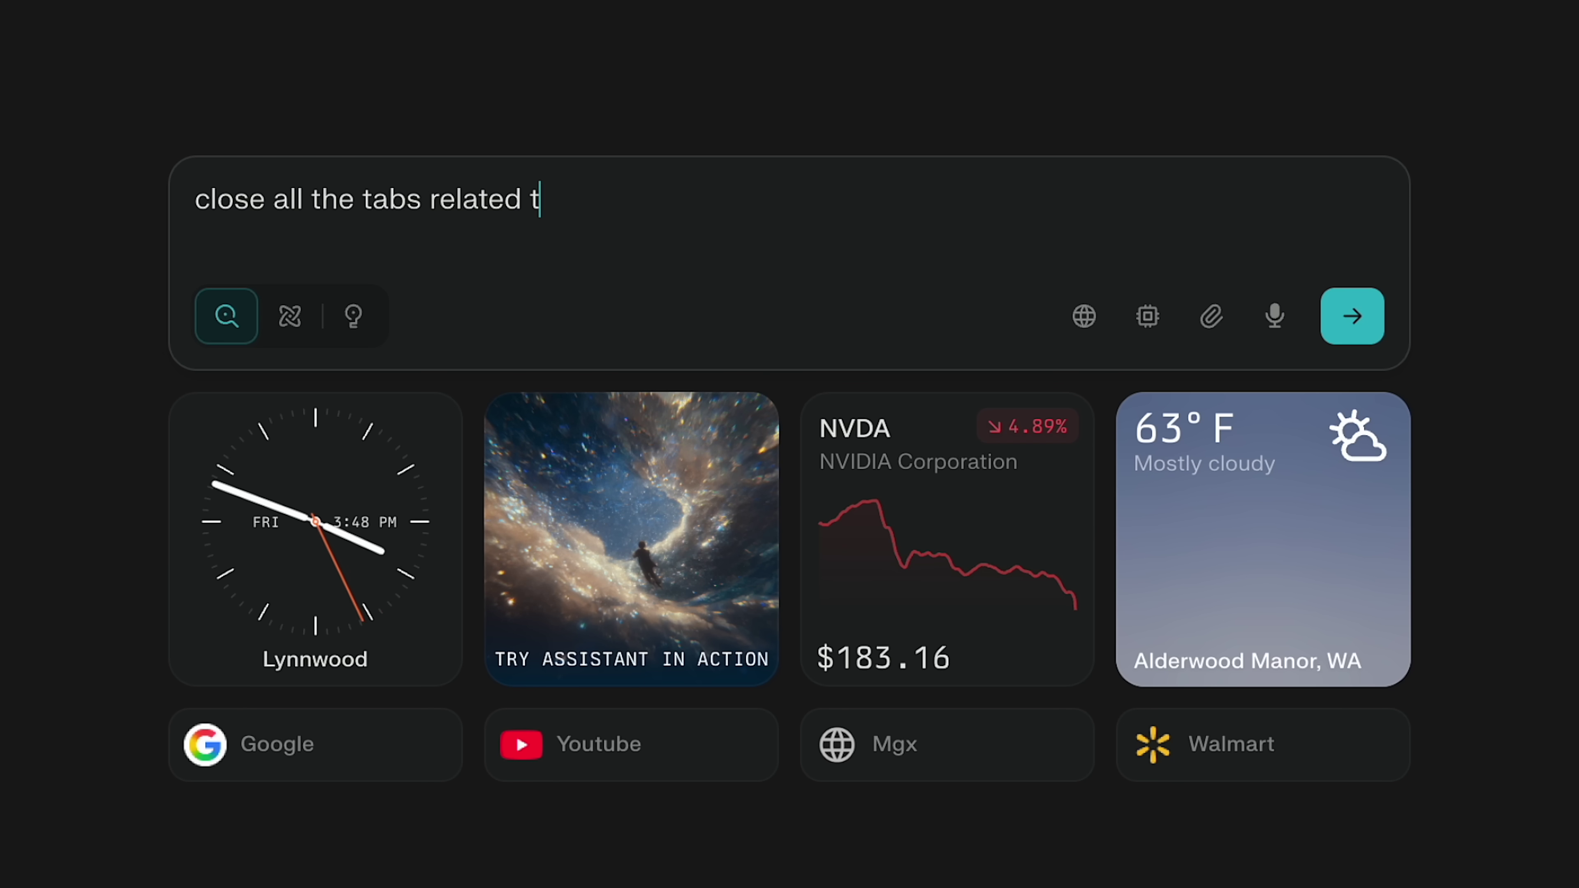
{"action": "type", "text": "o dress shopping"}
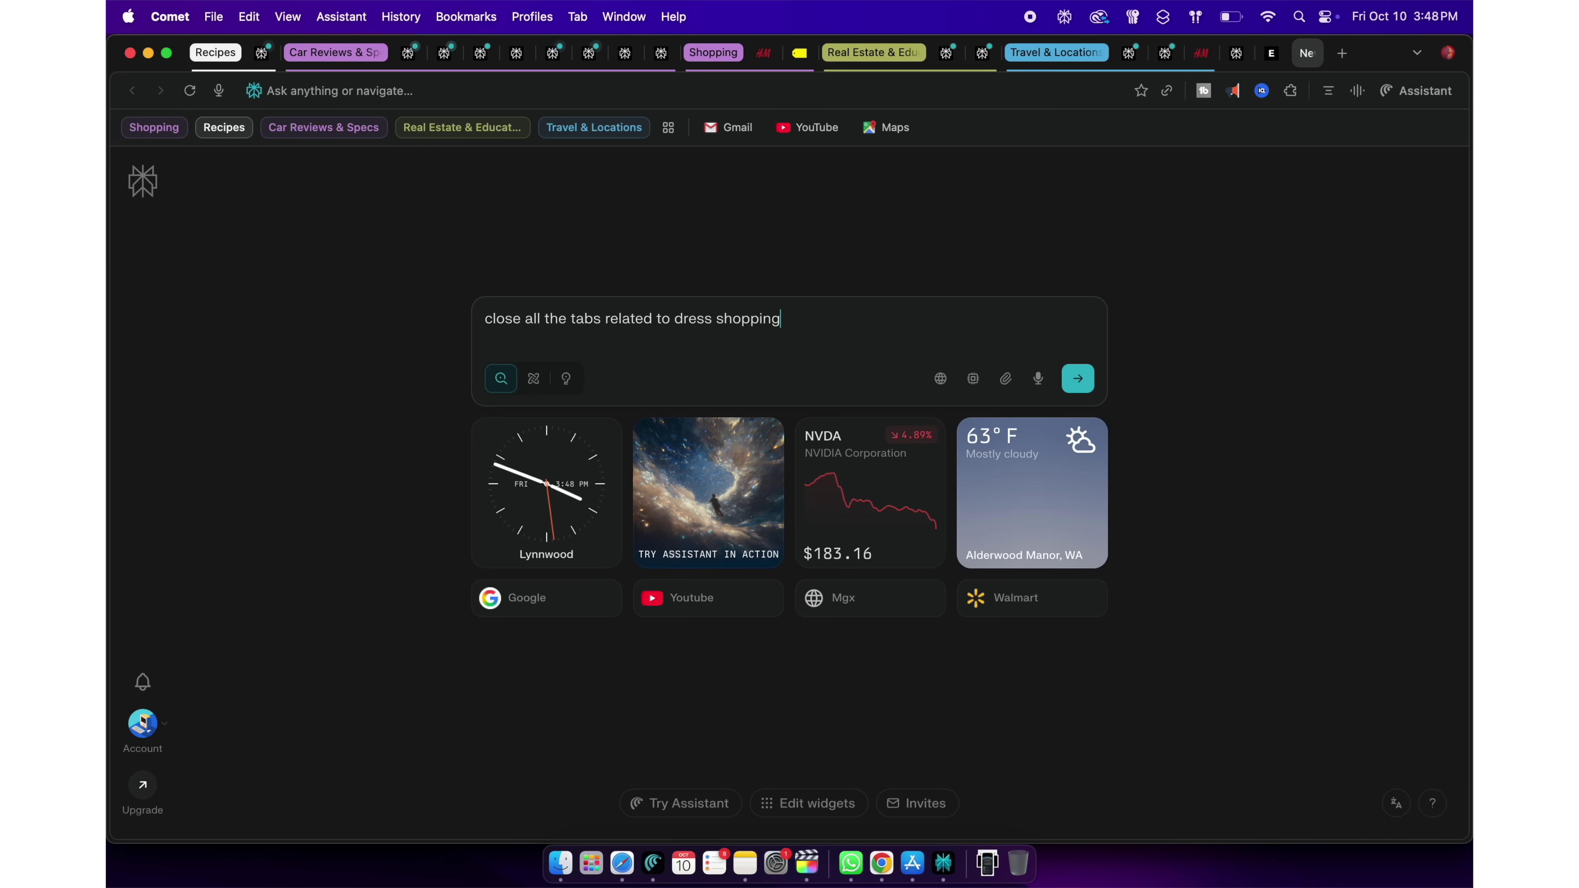
{"action": "key", "text": "Return"}
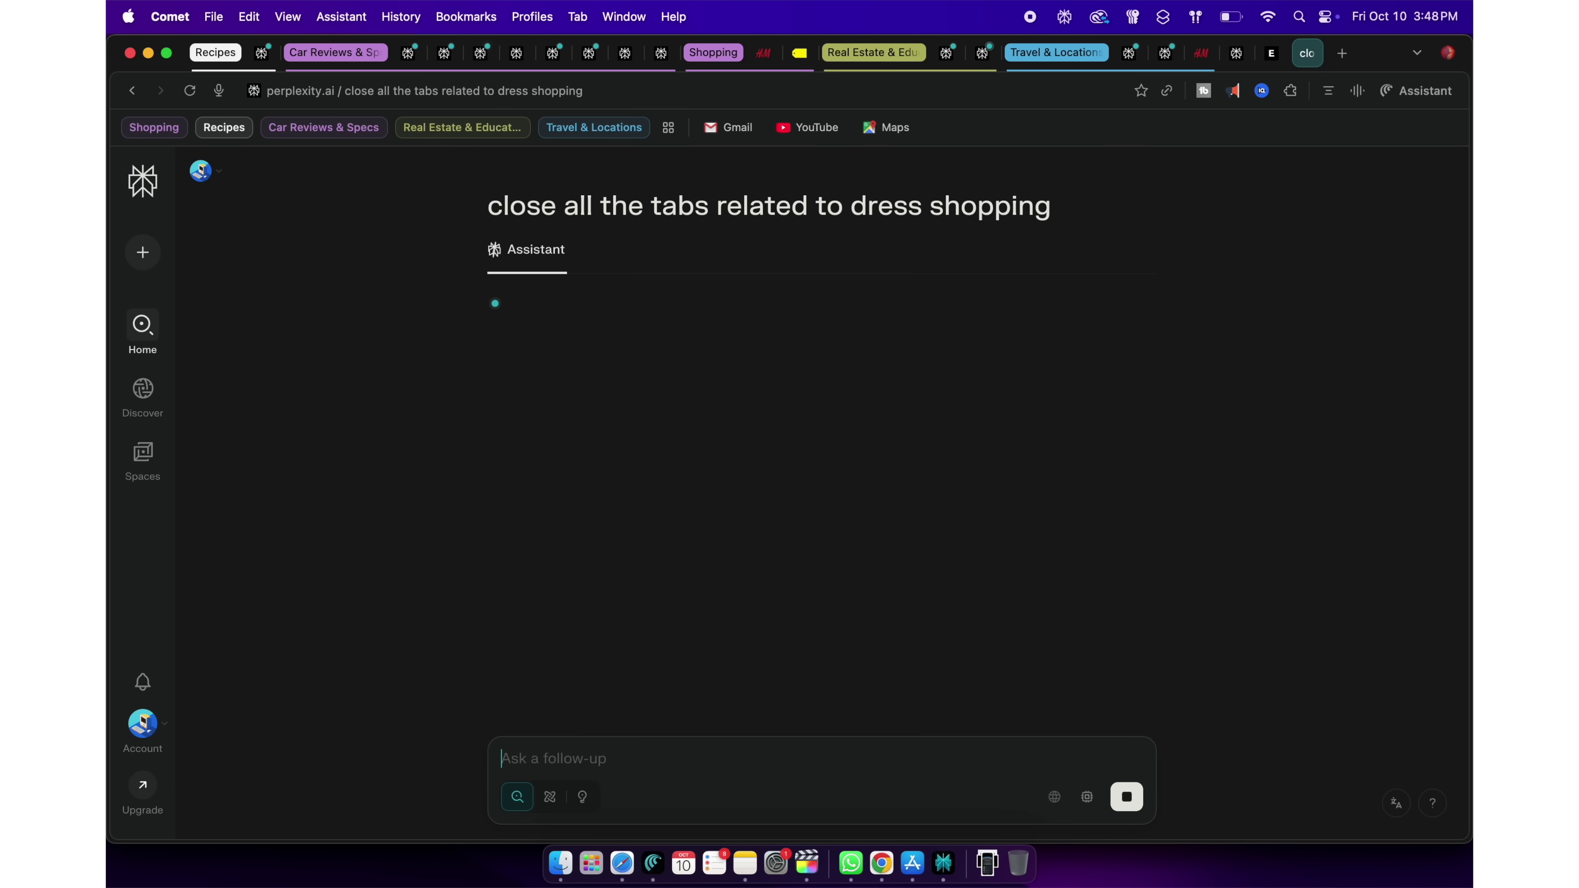